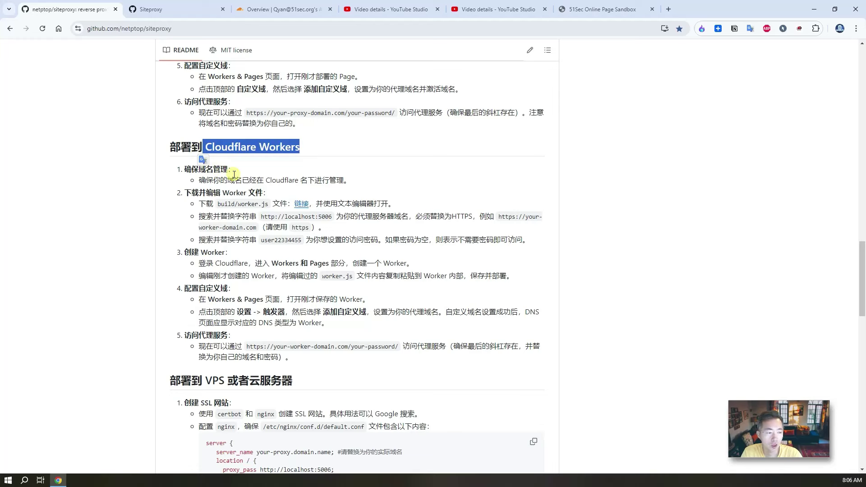
Step: Scroll through the Chinese README's Cloudflare, VPS and Docker deployment sections, selecting the Docker 部署 heading
scroll(195, 307, down, 3)
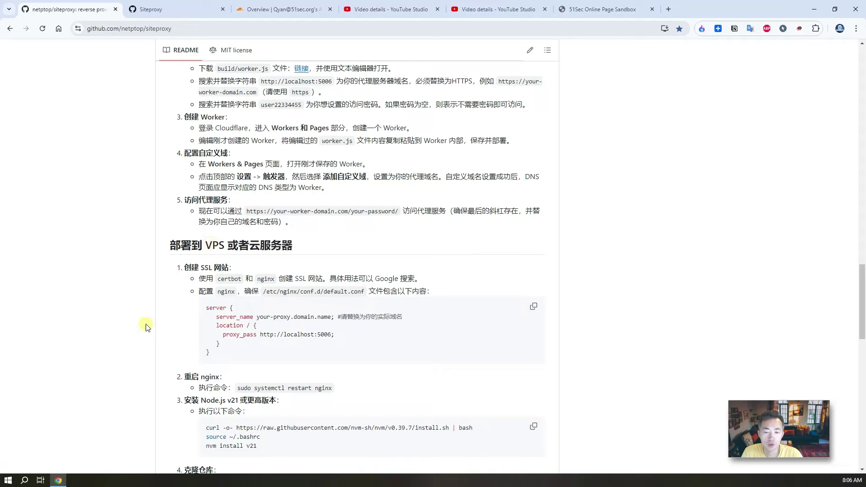
scroll(135, 339, down, 11)
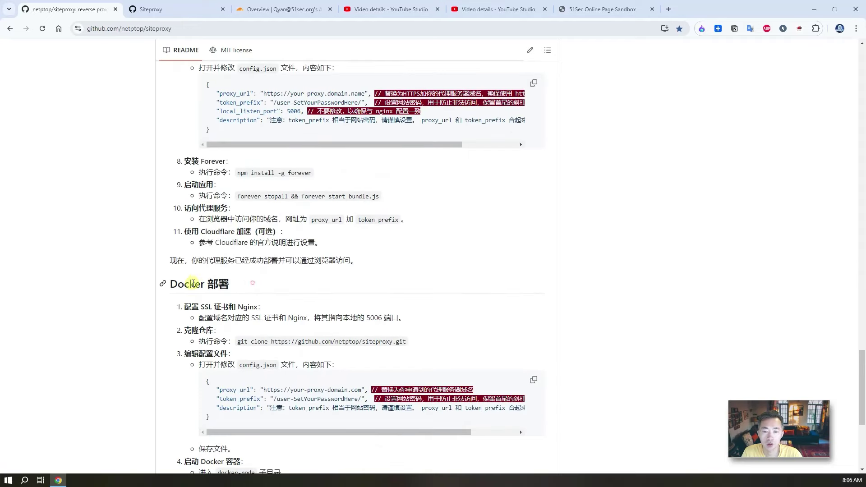
triple_click(193, 284)
scroll(84, 300, up, 10)
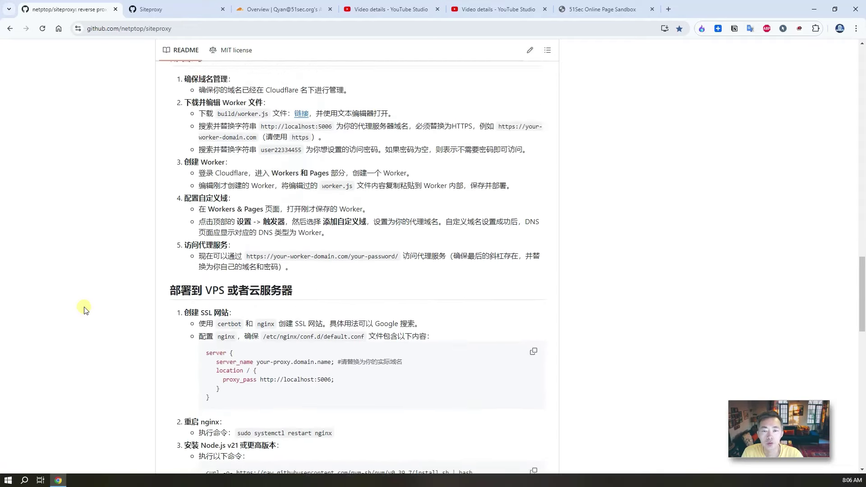
scroll(84, 309, up, 9)
scroll(85, 308, down, 3)
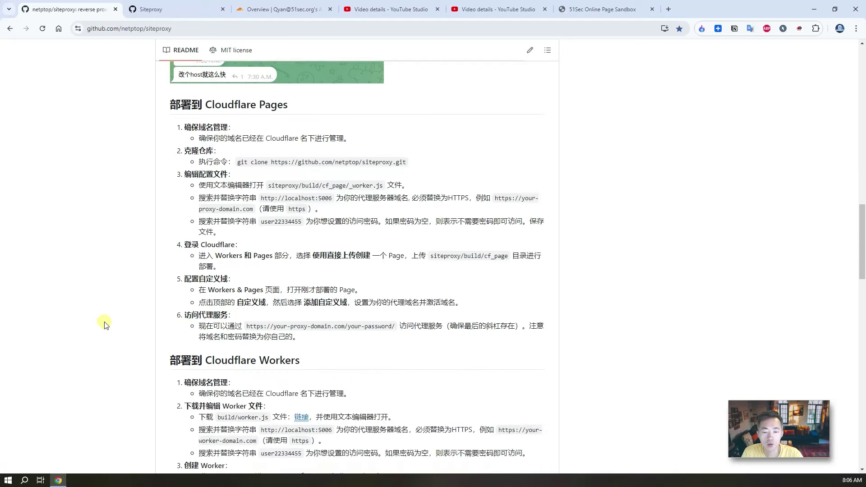
Step: Scroll back to the top and bring up the context menu for the 'English ver' link
drag(320, 328, 106, 290)
scroll(104, 291, up, 4)
scroll(104, 291, up, 10)
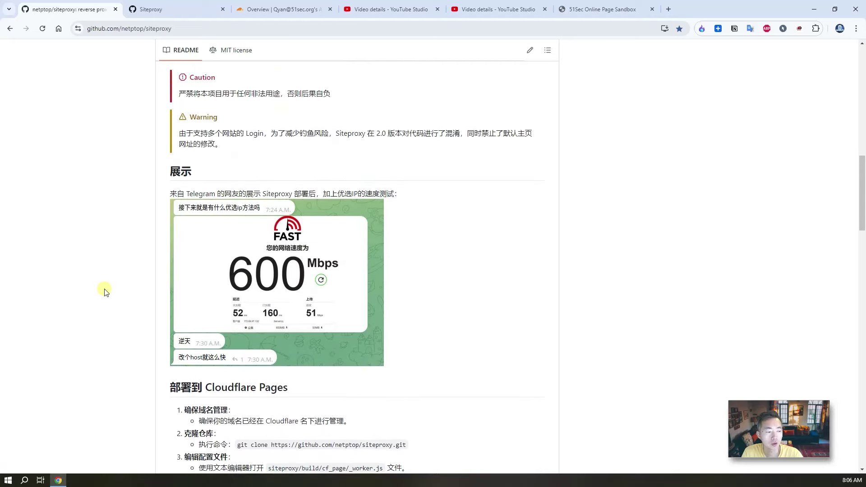
scroll(104, 292, up, 1)
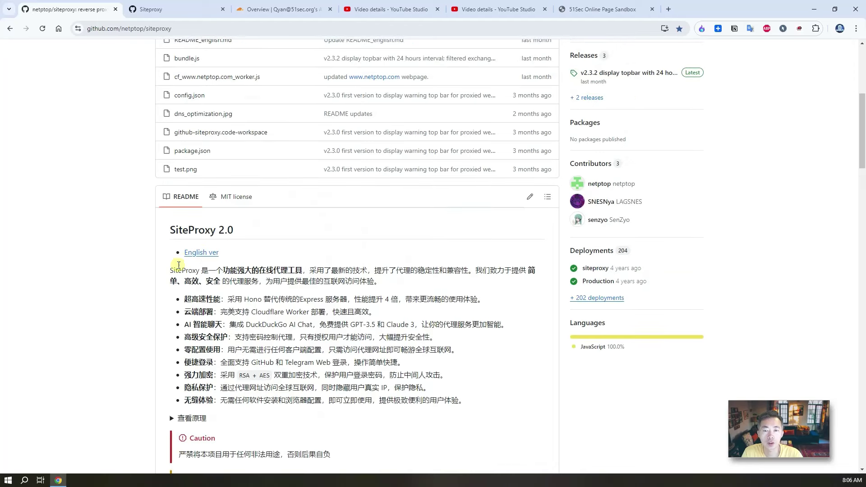
right_click(217, 261)
Step: Open README_english.md in a new tab and read its Cloudflare deployment steps
click(218, 264)
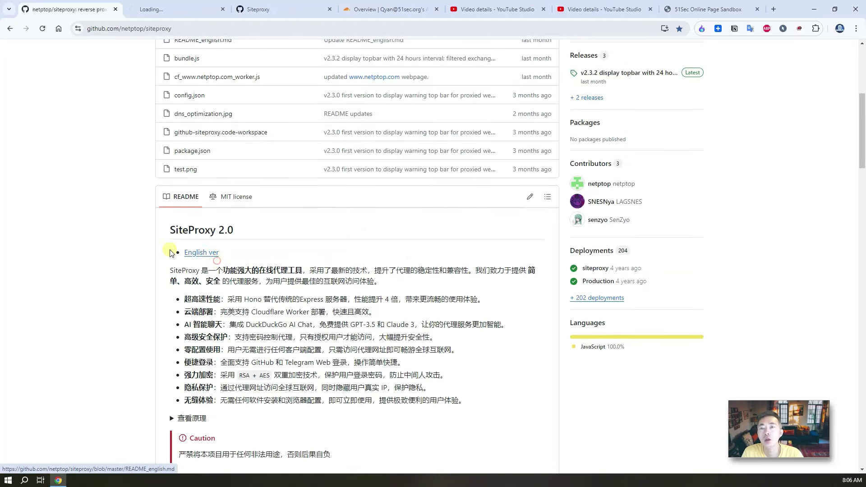
click(142, 10)
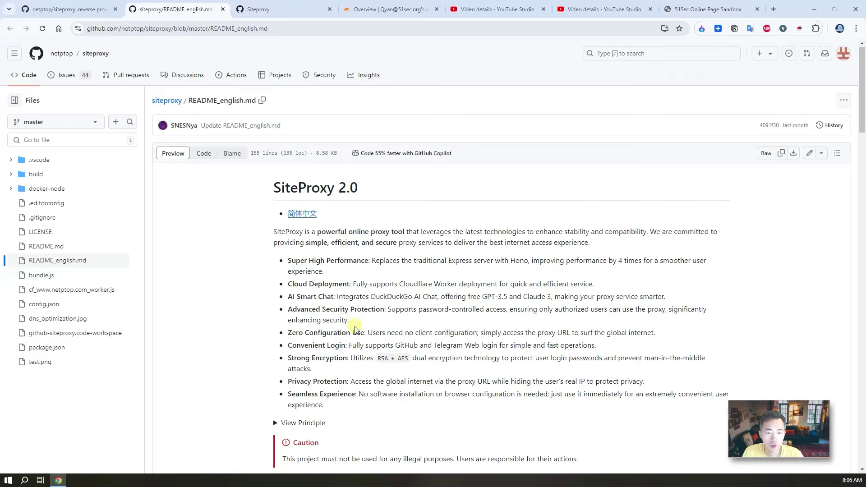
scroll(334, 279, down, 1)
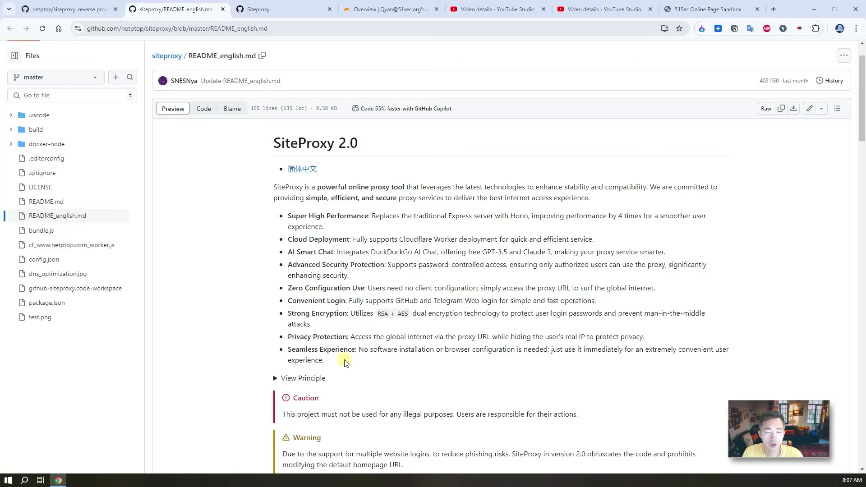
scroll(338, 315, down, 15)
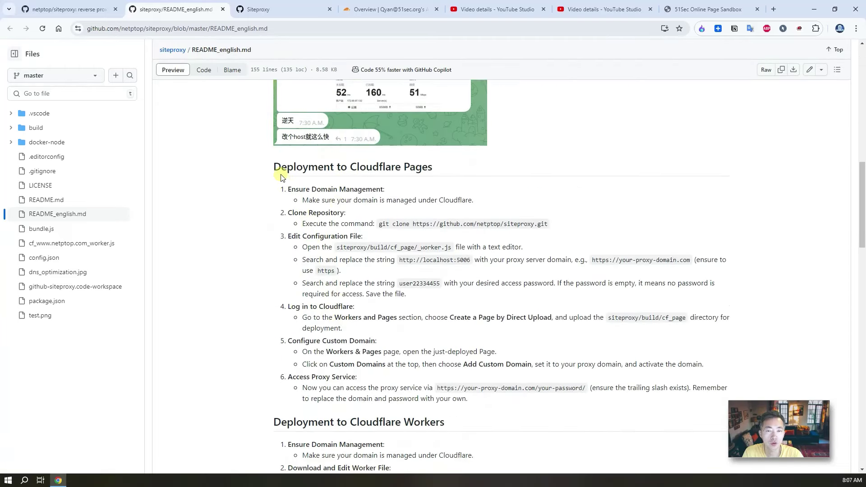
scroll(436, 310, down, 1)
scroll(436, 311, down, 3)
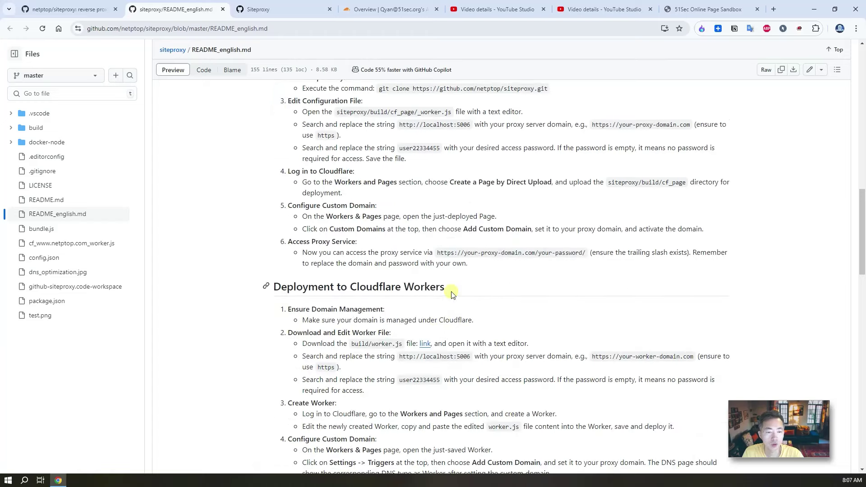
drag(445, 287, 395, 288)
Step: Finish reading the deployment sections, then check the Siteproxy homepage and Cloudflare Workers & Pages overview
scroll(431, 309, down, 15)
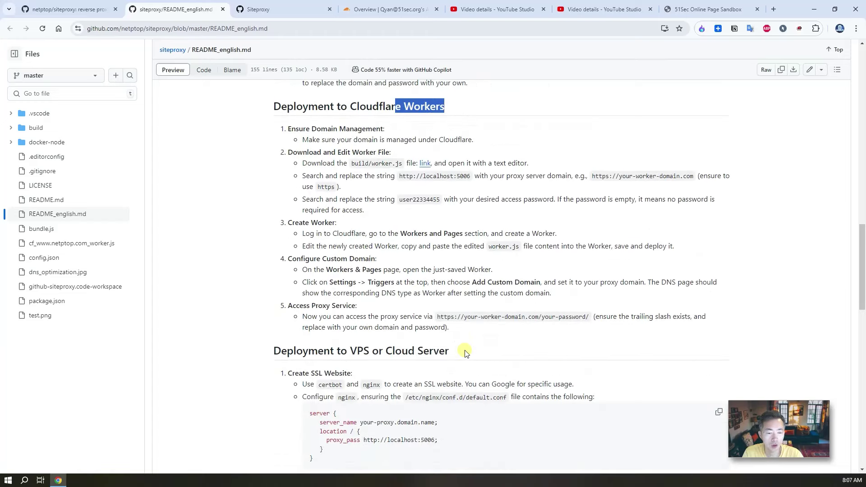
scroll(417, 342, down, 3)
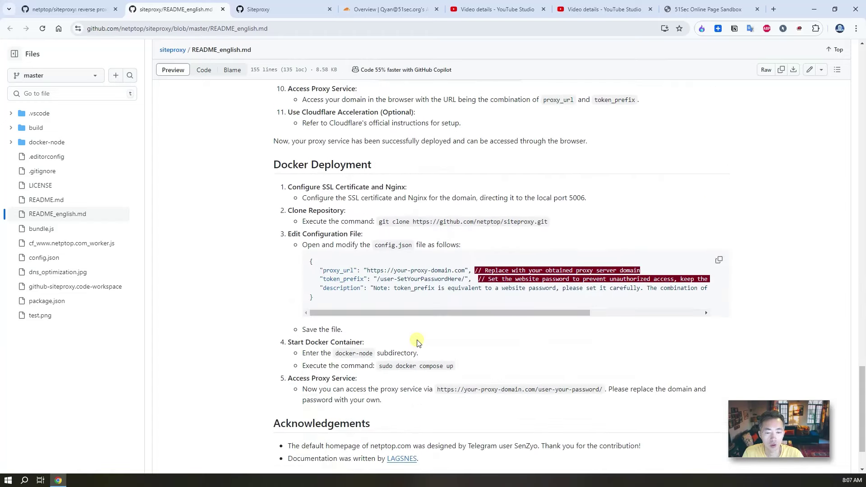
scroll(416, 342, down, 2)
scroll(416, 343, up, 20)
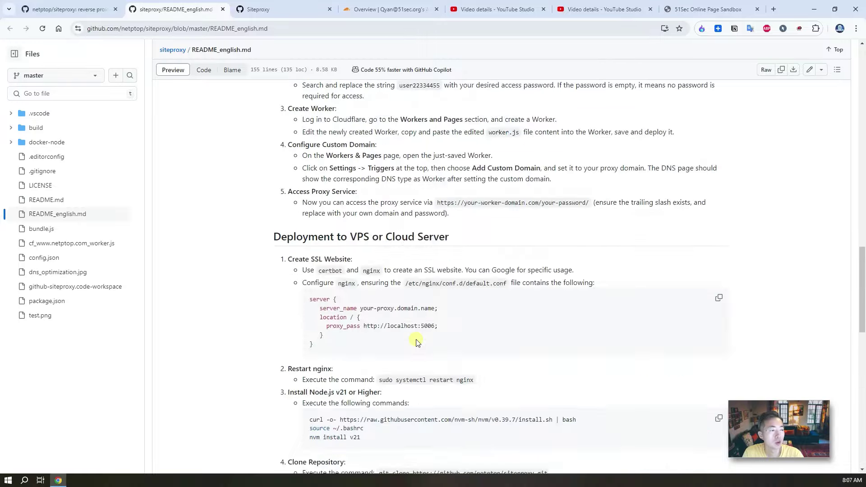
scroll(416, 341, up, 10)
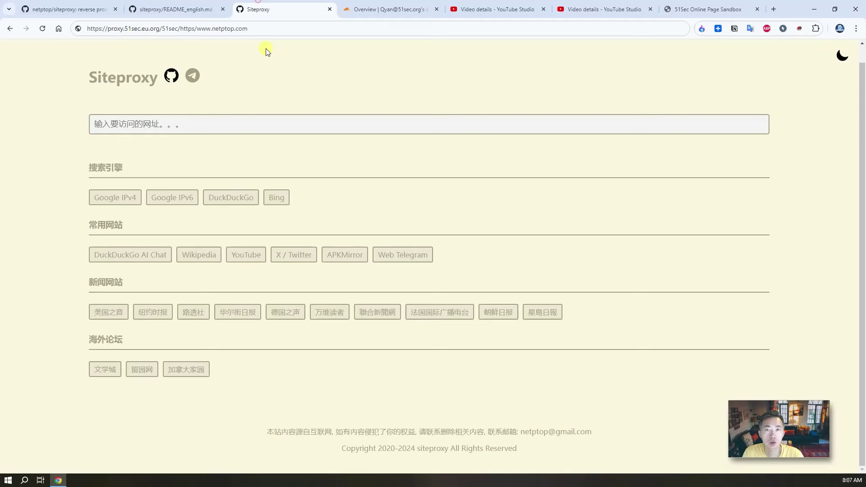
click(258, 9)
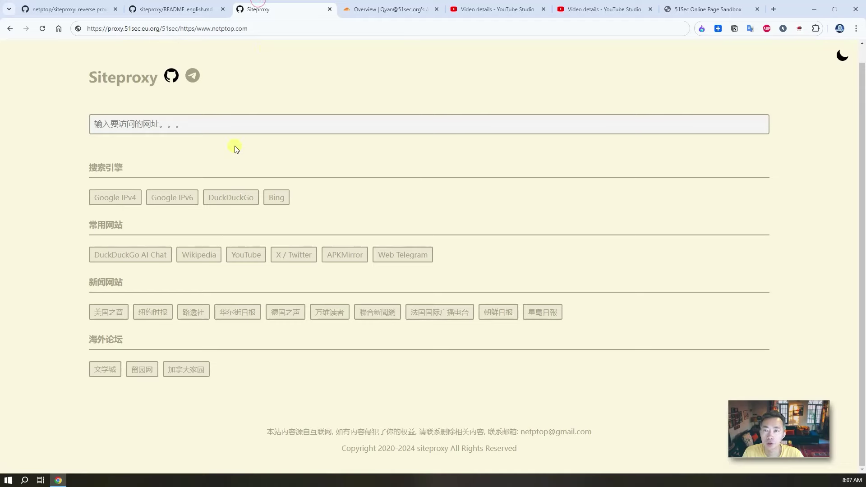
click(388, 15)
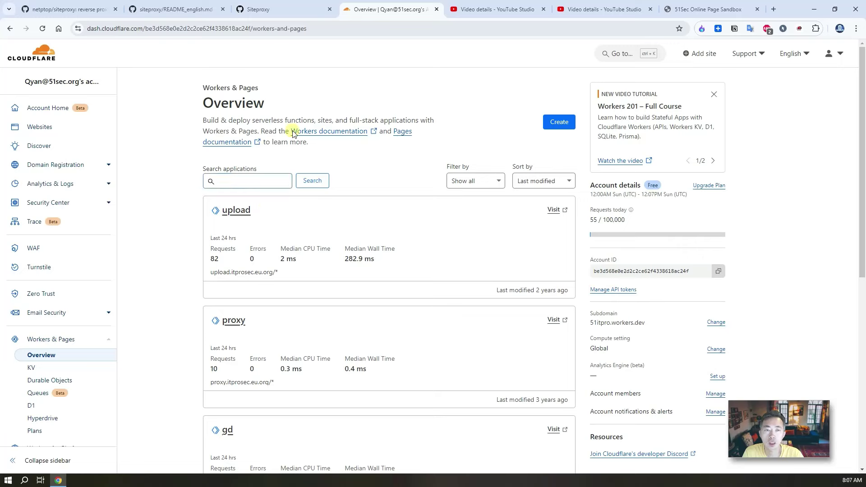
Step: Show the YouTube Studio details of the Four Simple Steps serverless proxy video
click(481, 17)
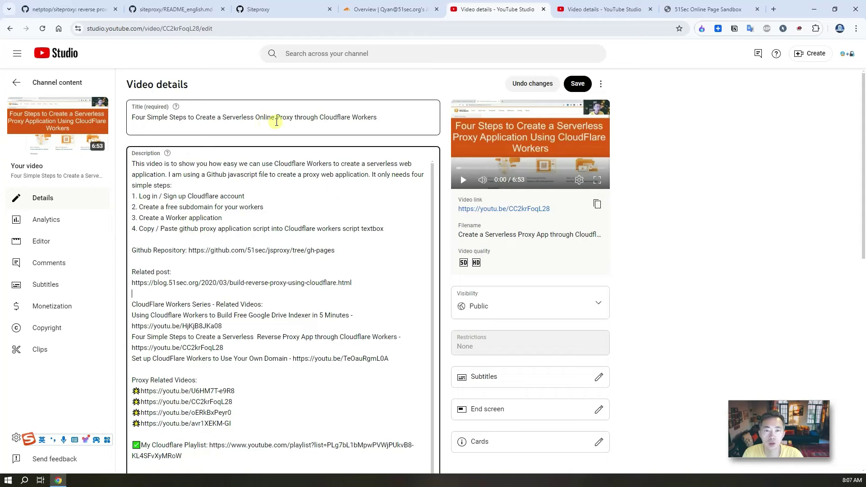
Step: Inspect the 5 Mins Docker online proxy video's title and description fields in YouTube Studio
click(580, 13)
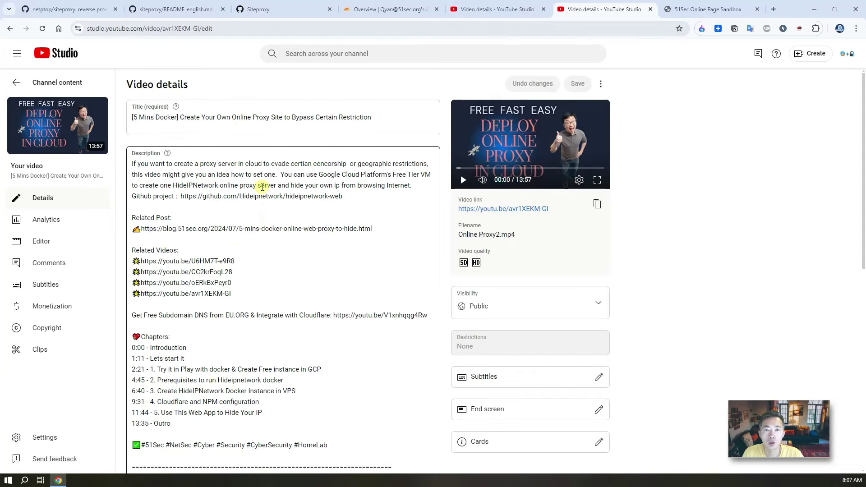
click(261, 128)
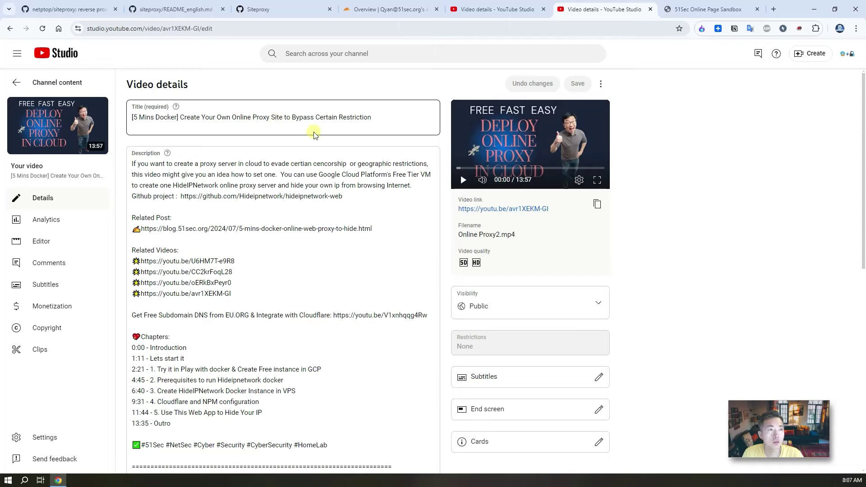
click(268, 192)
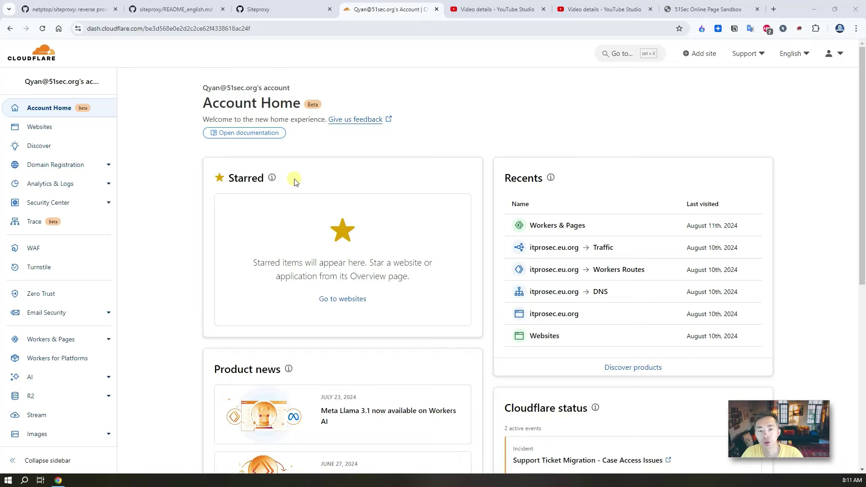
Step: Recheck the English README, then list the account's websites bestit.eu.org and itprosec.eu.org
click(176, 9)
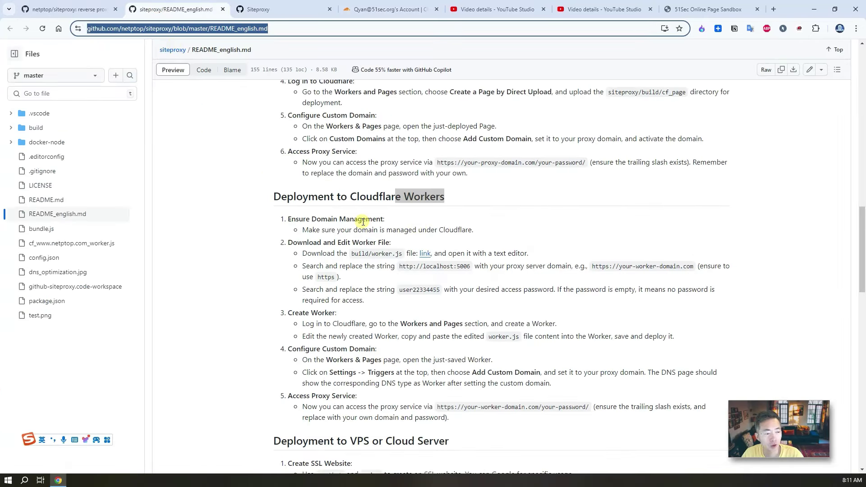
click(390, 225)
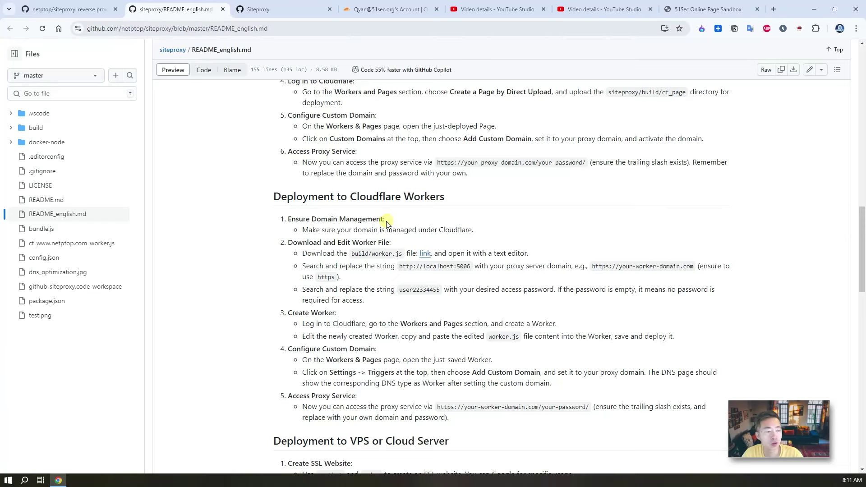
click(388, 9)
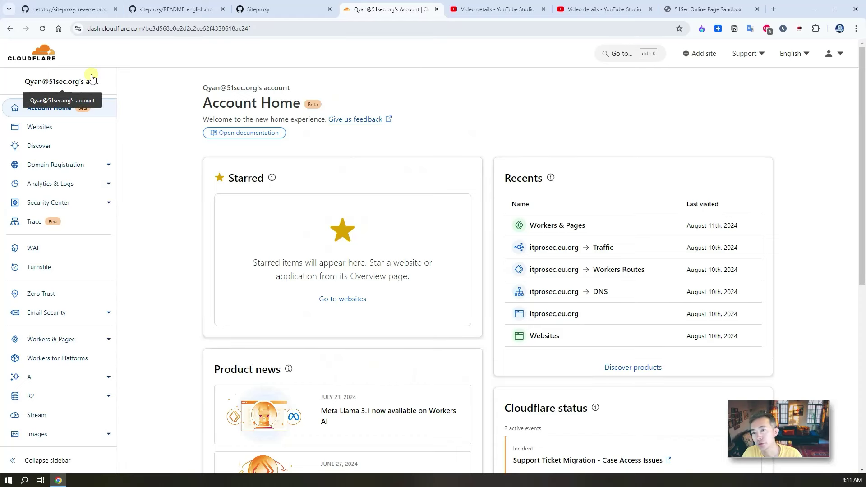
click(79, 126)
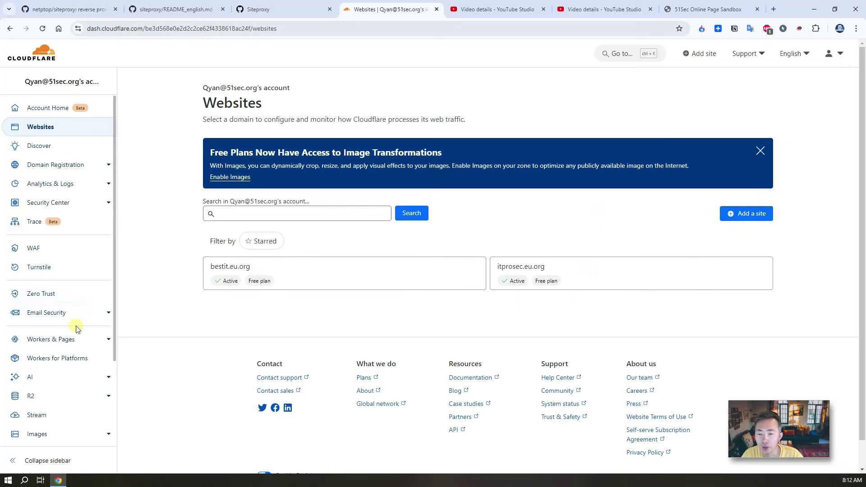
Step: Open the Workers & Pages 'Create an application' page, then return to the README's Workers steps
click(67, 337)
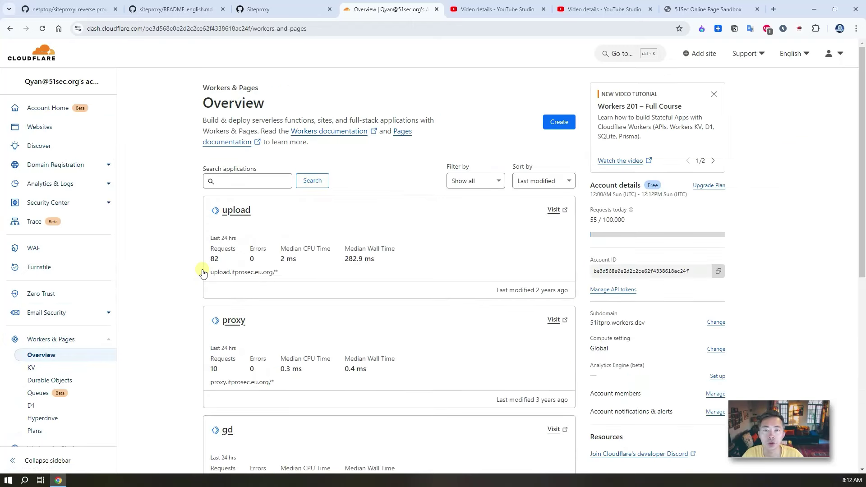
click(565, 123)
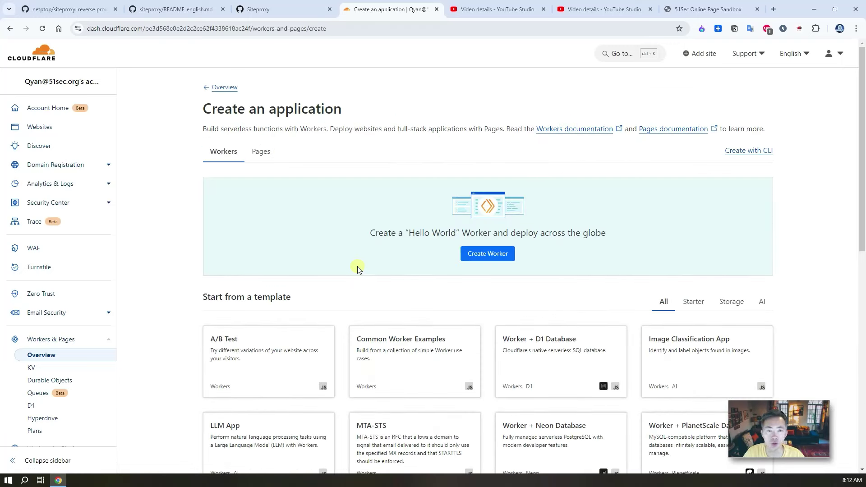
click(156, 10)
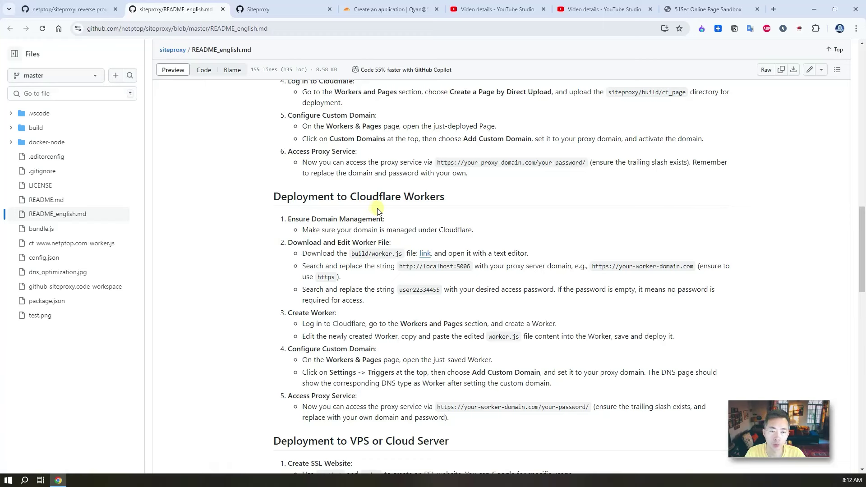
scroll(389, 210, up, 4)
Step: Read past the README's Workers section through the VPS and Docker deployment steps
scroll(479, 269, down, 5)
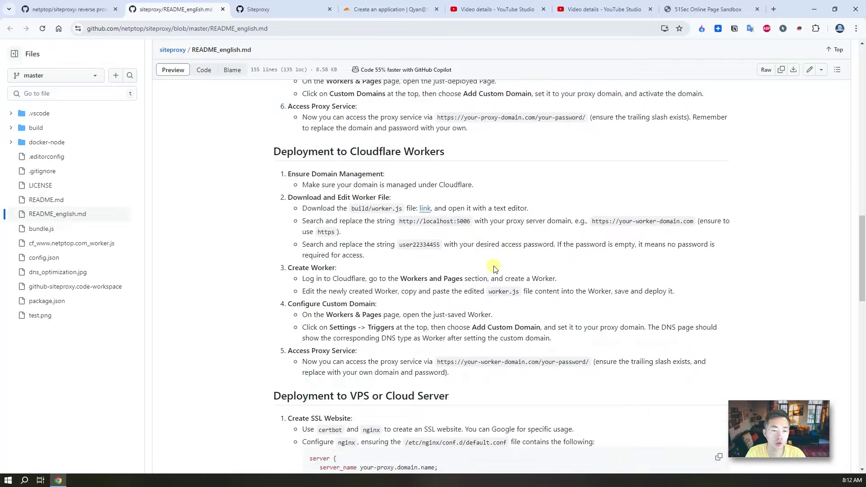
scroll(495, 269, down, 12)
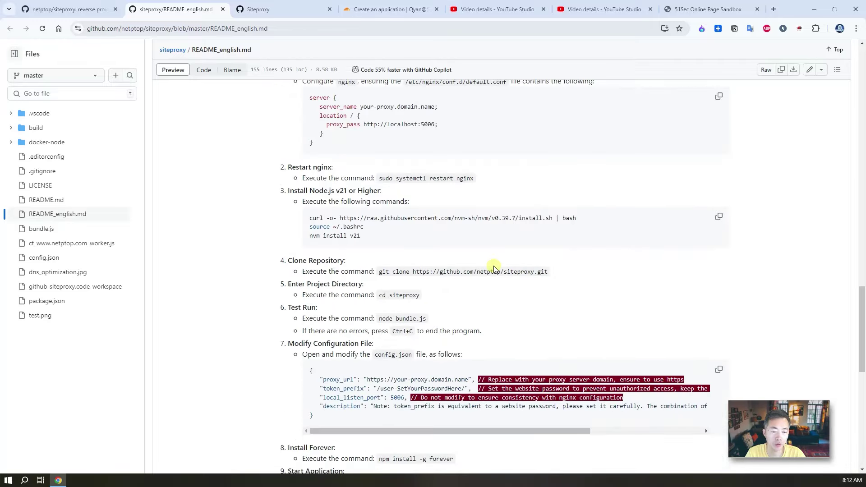
scroll(494, 269, down, 2)
scroll(495, 268, up, 5)
scroll(494, 269, down, 8)
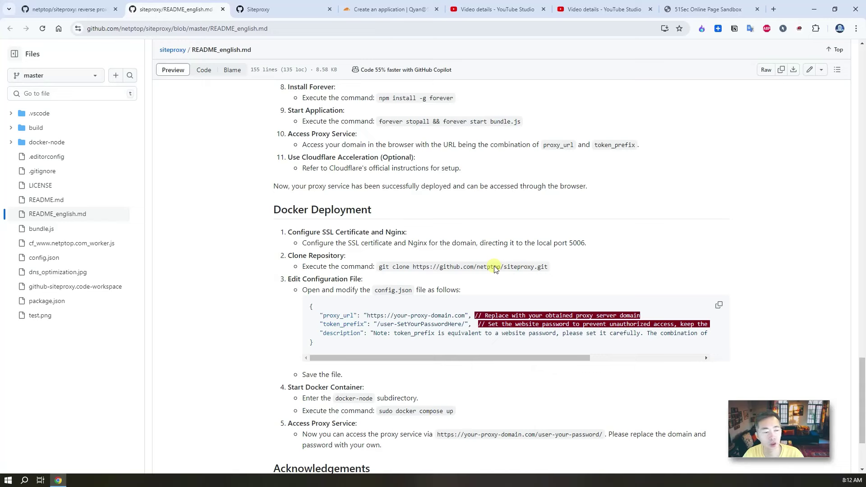
scroll(453, 225, up, 5)
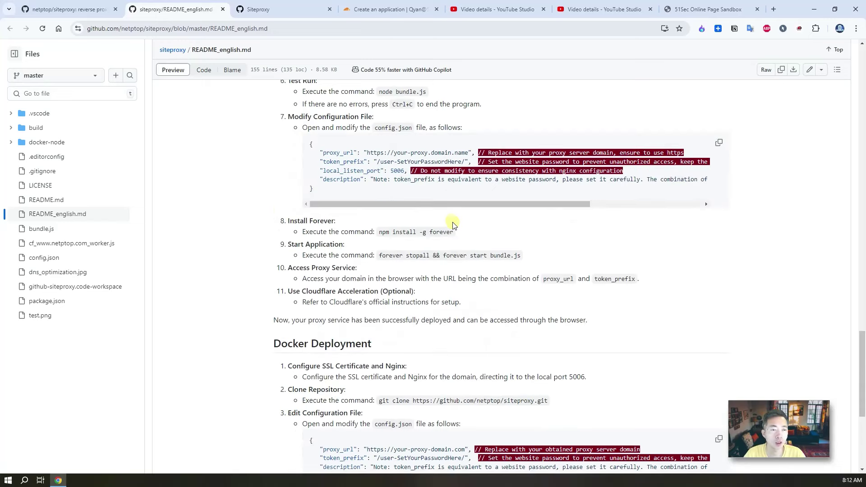
scroll(454, 225, up, 3)
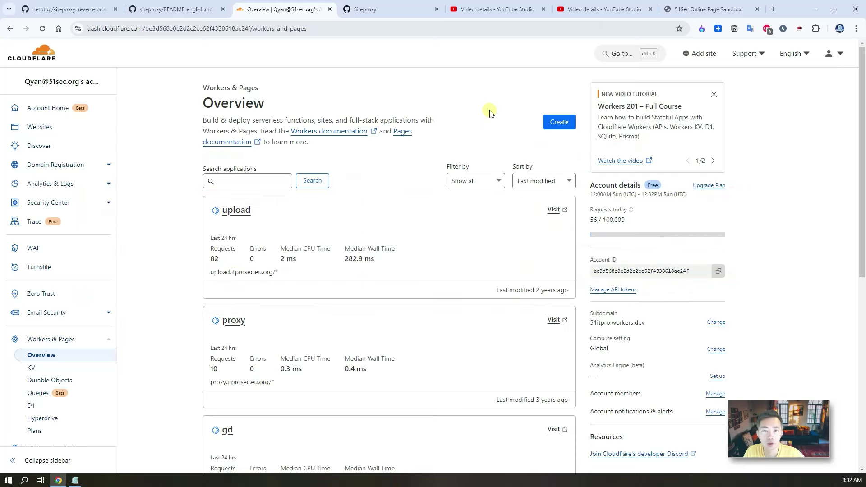
Step: Reopen 'Create an application', recheck the README's Workers steps, and return to the Cloudflare page
click(555, 123)
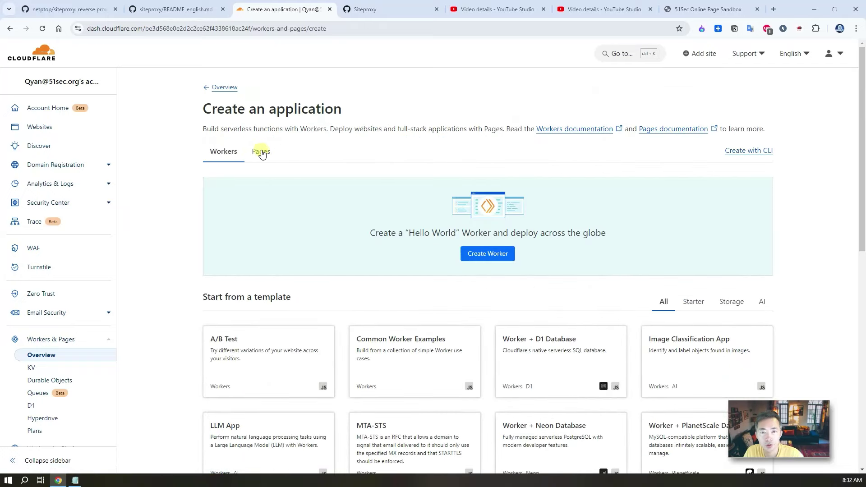
click(157, 14)
scroll(385, 239, up, 2)
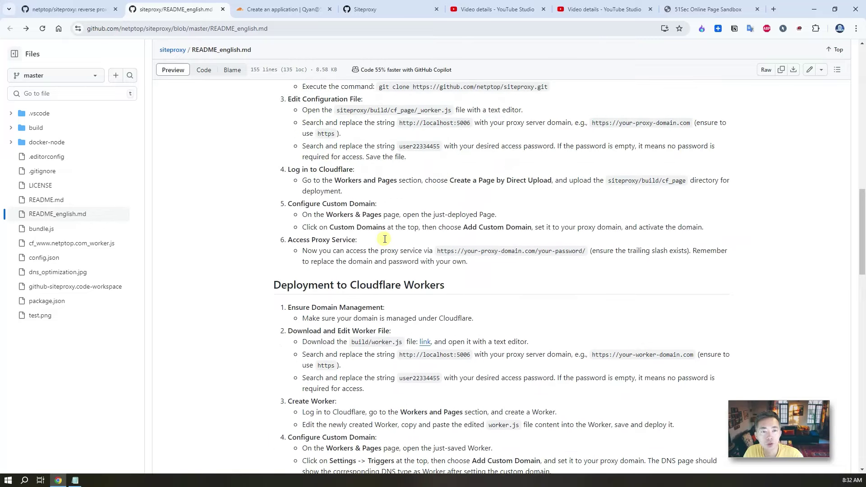
scroll(385, 239, up, 3)
scroll(384, 239, down, 4)
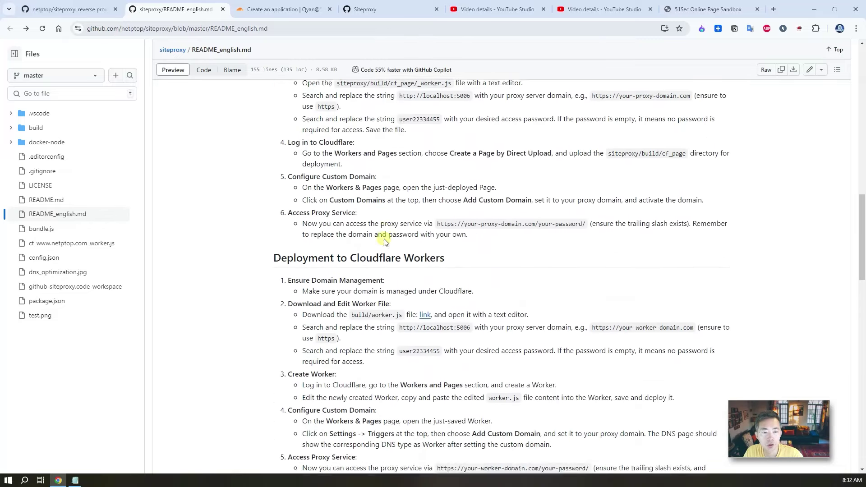
scroll(385, 242, down, 3)
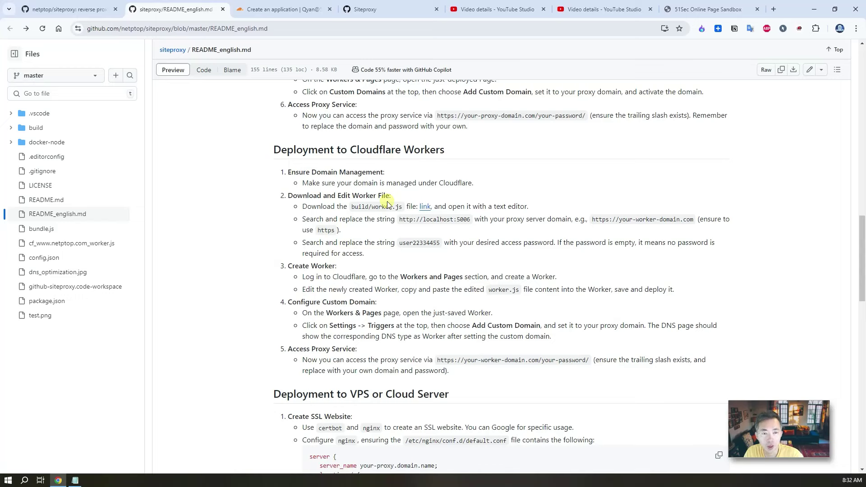
click(290, 10)
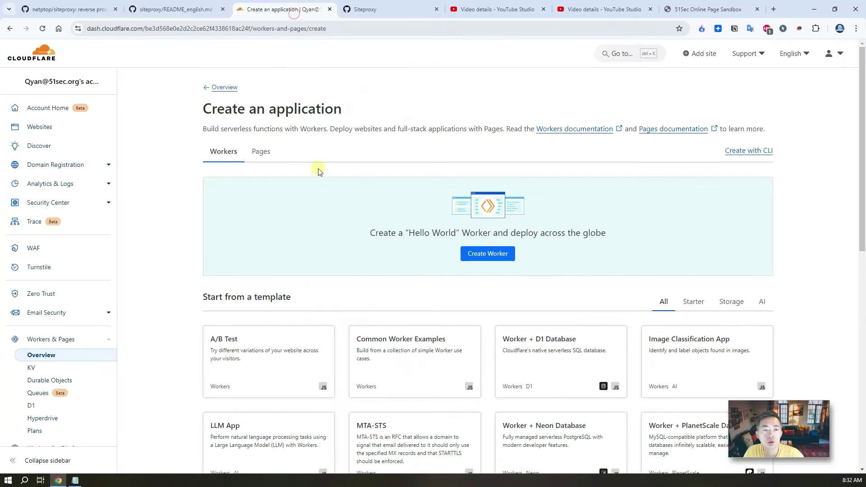
Step: Create a Hello World Worker named siteproxy and deploy it
click(498, 254)
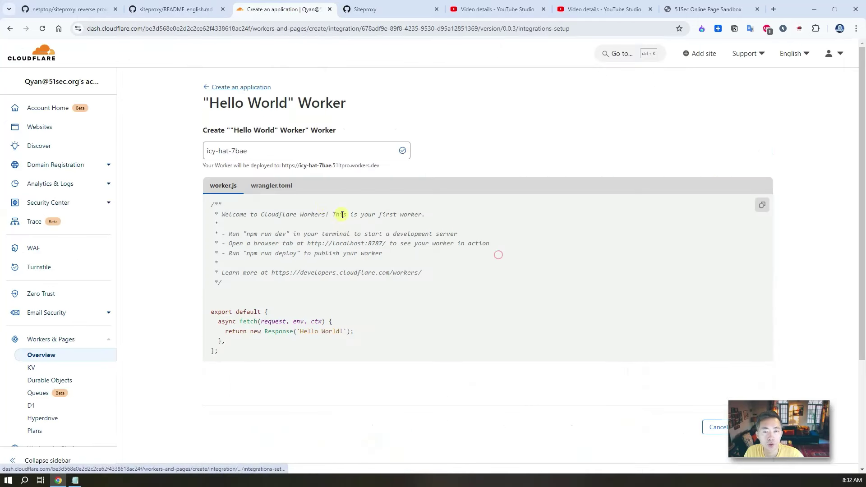
triple_click(275, 156)
text(siteproxy)
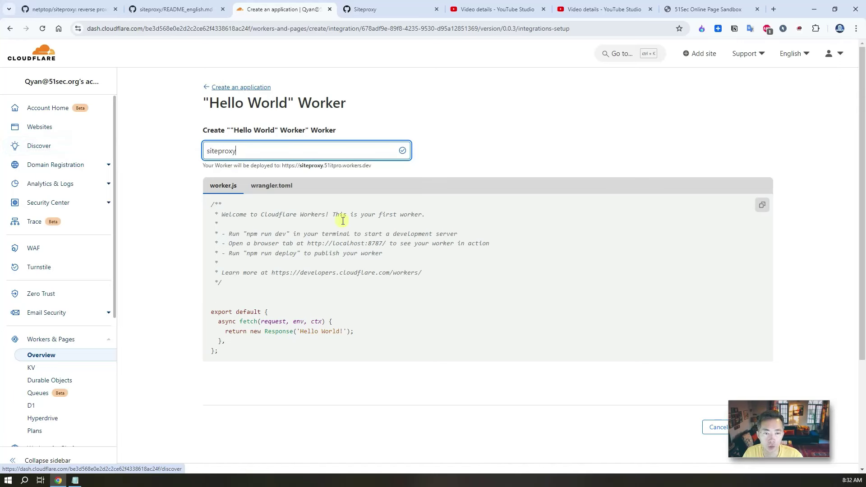
scroll(631, 235, down, 2)
click(756, 337)
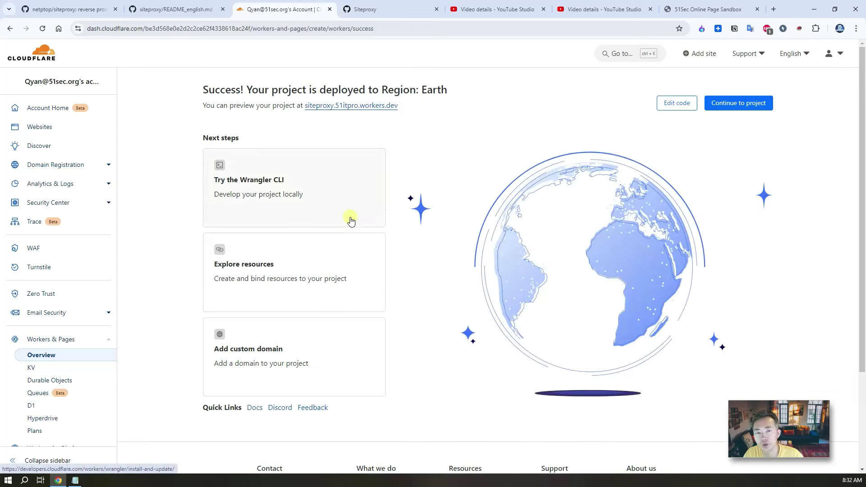
Step: Confirm the siteproxy workers.dev preview answers 'Hello World!', then start editing its worker.js code
right_click(384, 110)
click(386, 114)
click(343, 9)
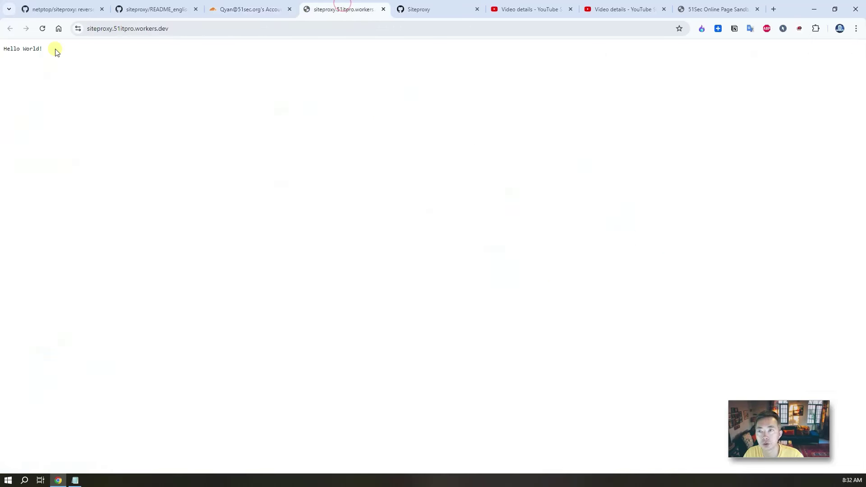
triple_click(56, 47)
click(245, 11)
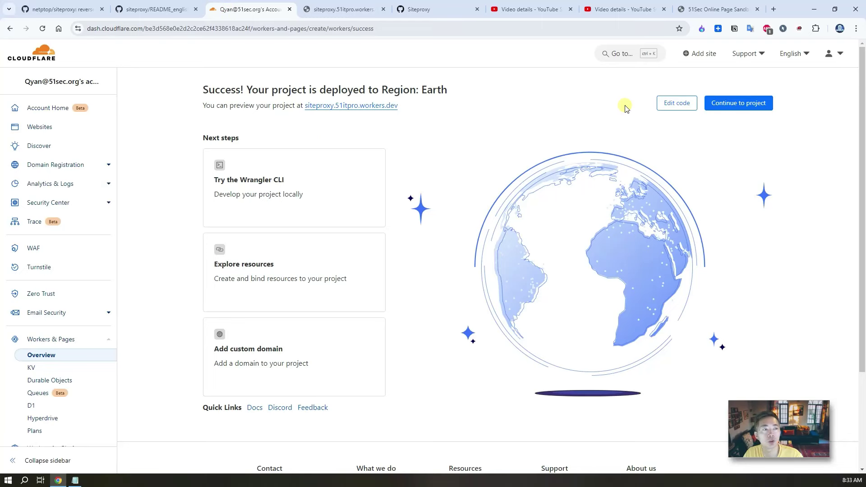
click(676, 103)
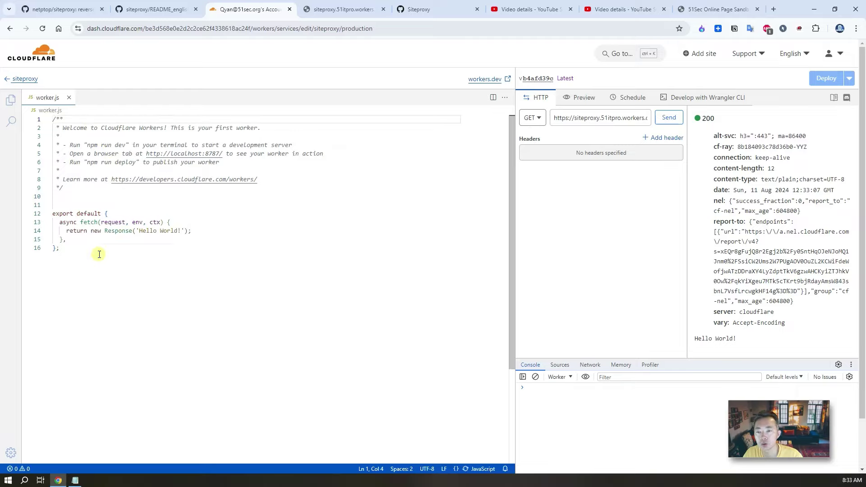
click(97, 254)
Step: Copy the whole raw build/worker.js code into a new Notepad document, then go back to the README
click(155, 10)
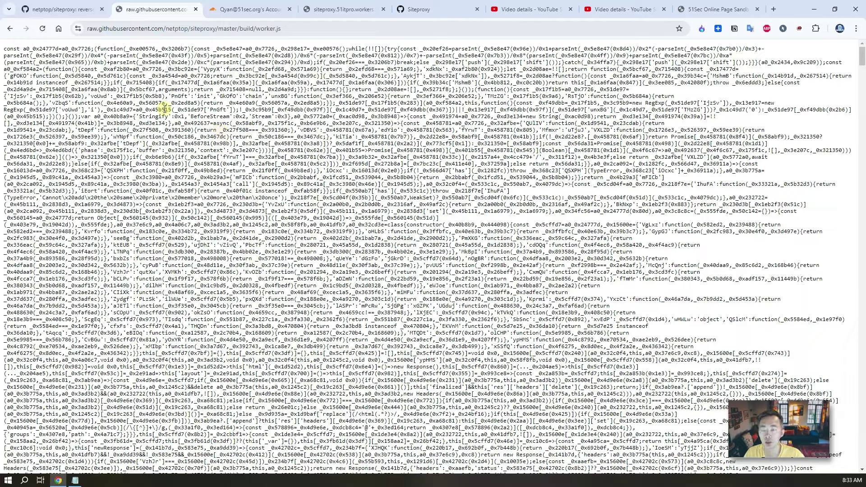
key(ctrl+a)
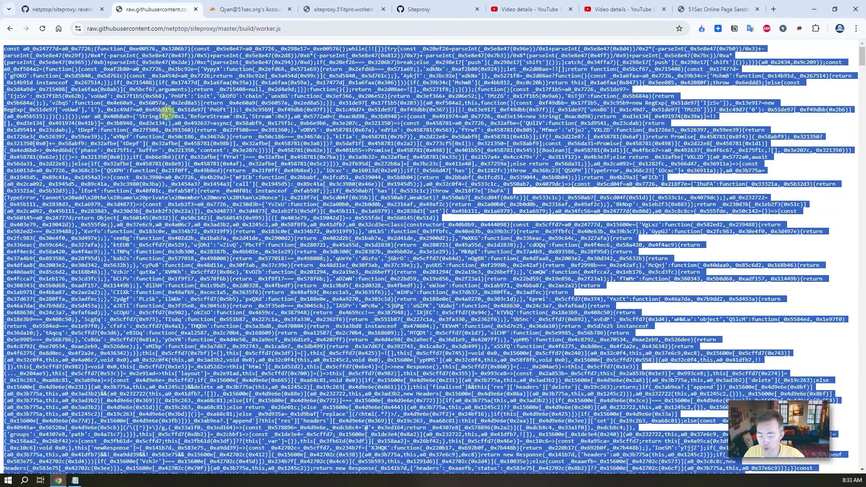
click(76, 480)
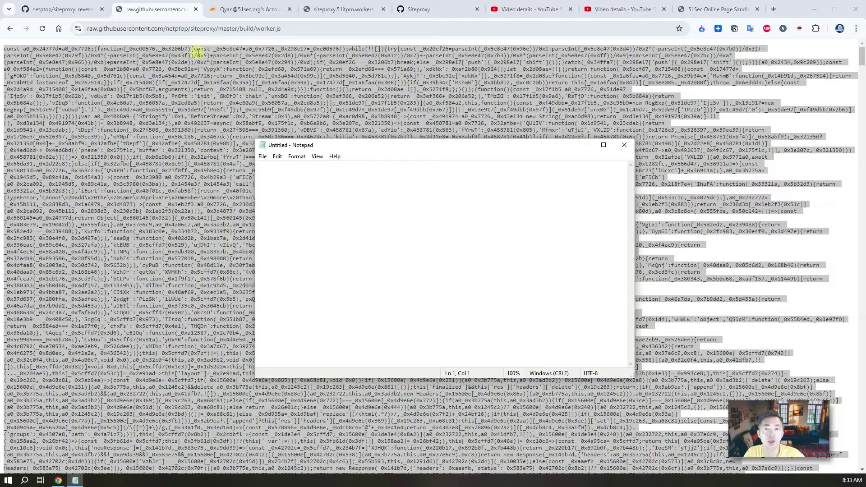
key(ctrl+v)
click(142, 7)
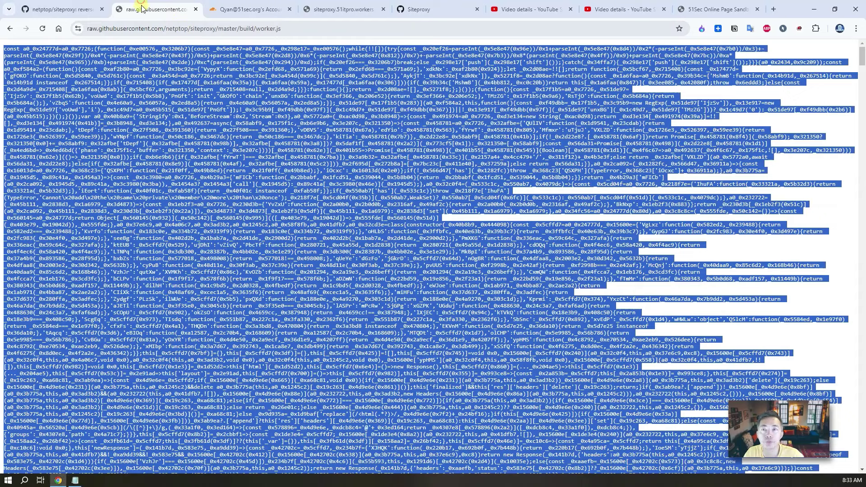
click(14, 29)
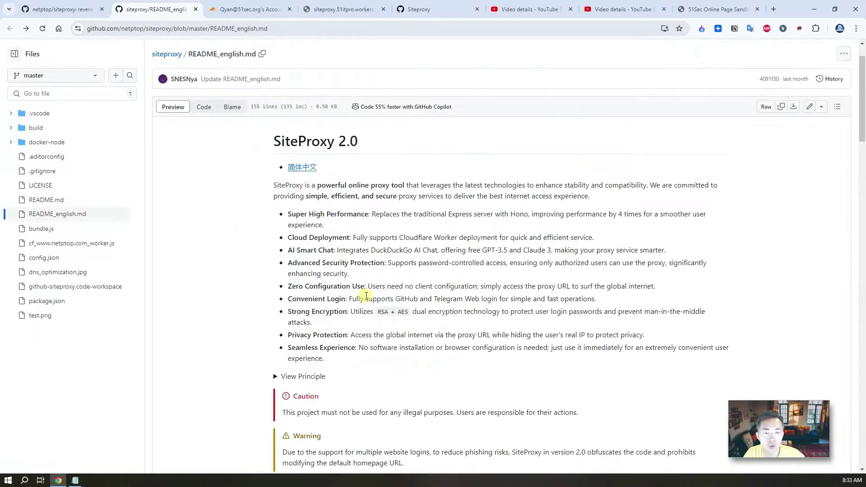
scroll(366, 295, down, 15)
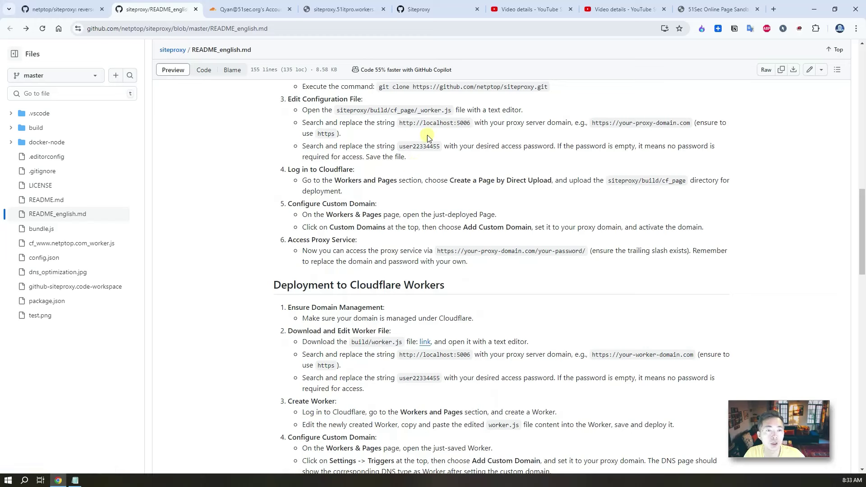
drag(411, 122, 467, 126)
right_click(462, 126)
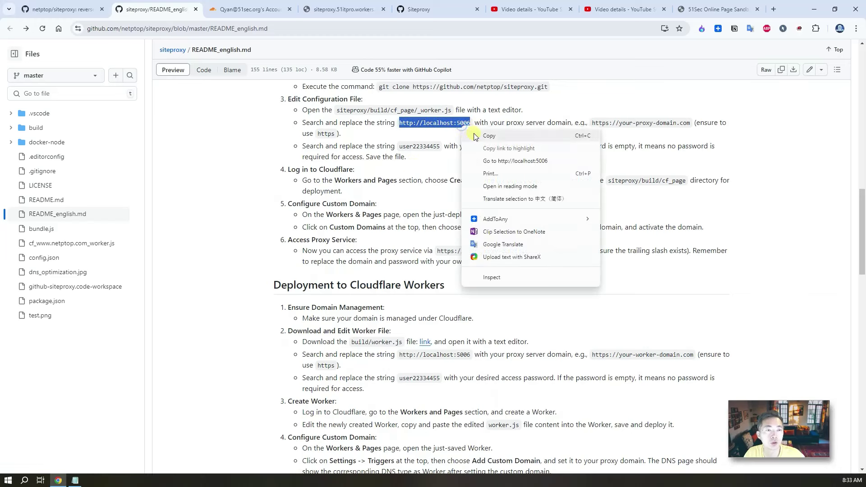
click(474, 133)
Step: Select the README's example proxy domain, then return to the Cloudflare Worker editor
click(604, 122)
drag(592, 123, 673, 124)
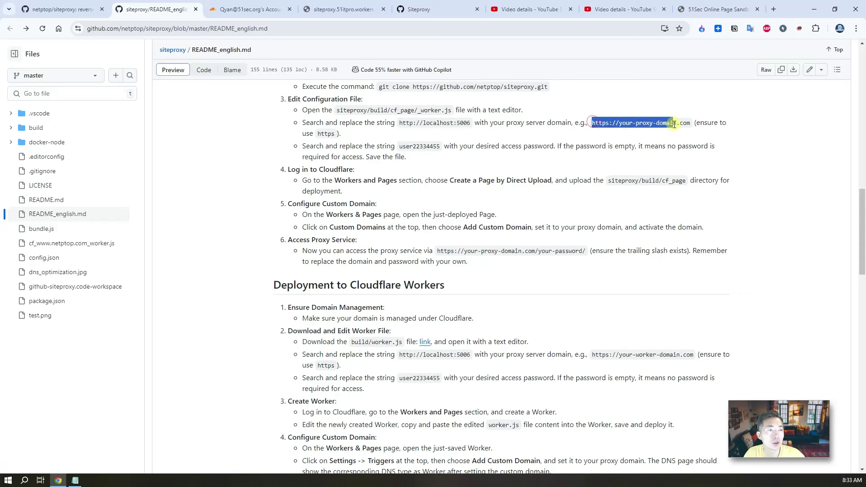
click(238, 12)
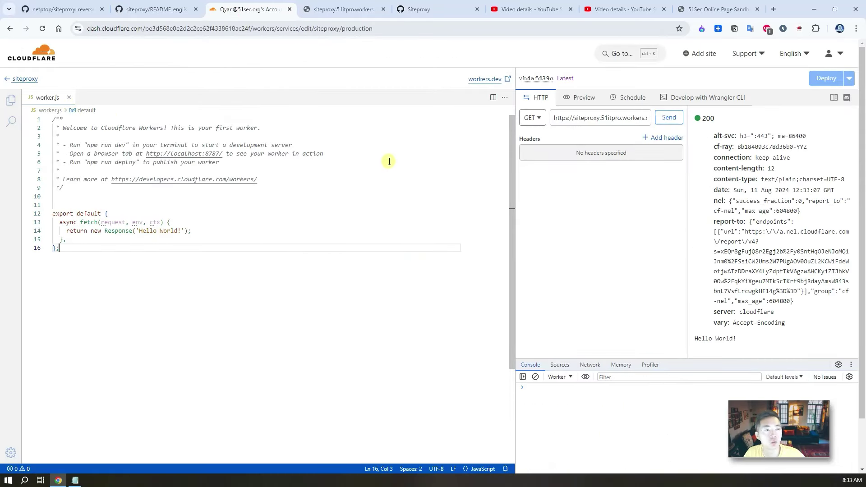
Step: Select the Worker's siteproxy.51itpro.workers.dev address, then bring the Notepad copy of worker.js forward
click(600, 120)
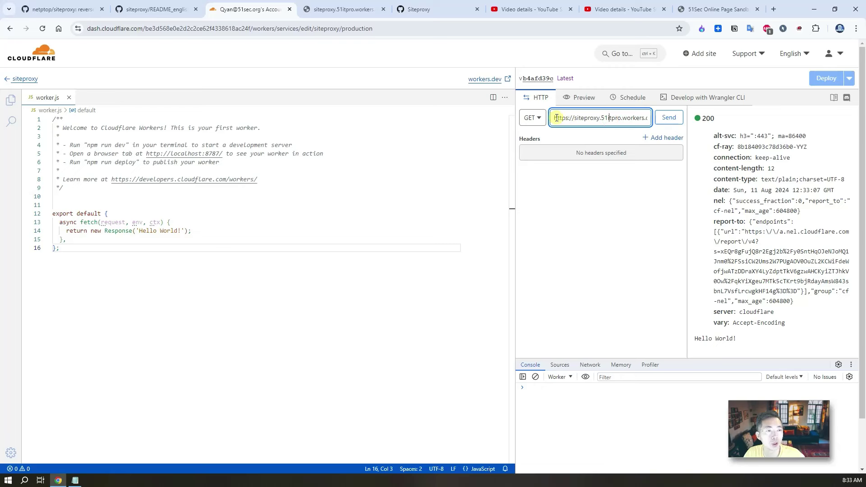
drag(556, 118, 694, 118)
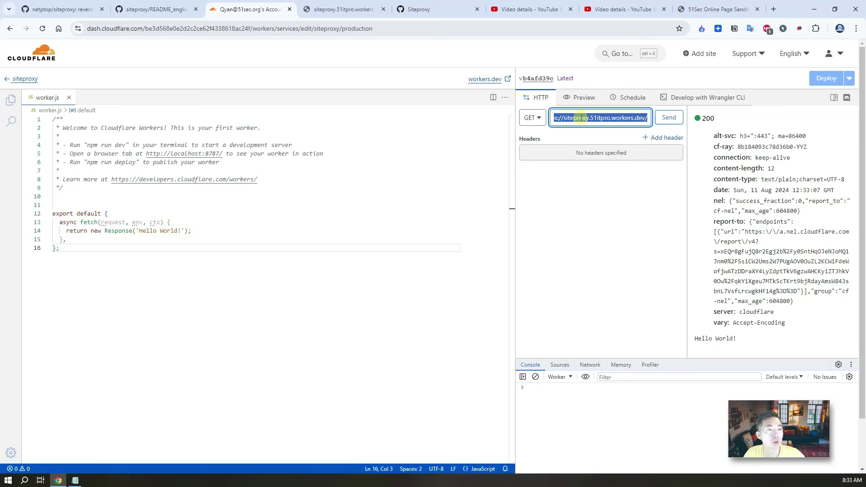
click(581, 117)
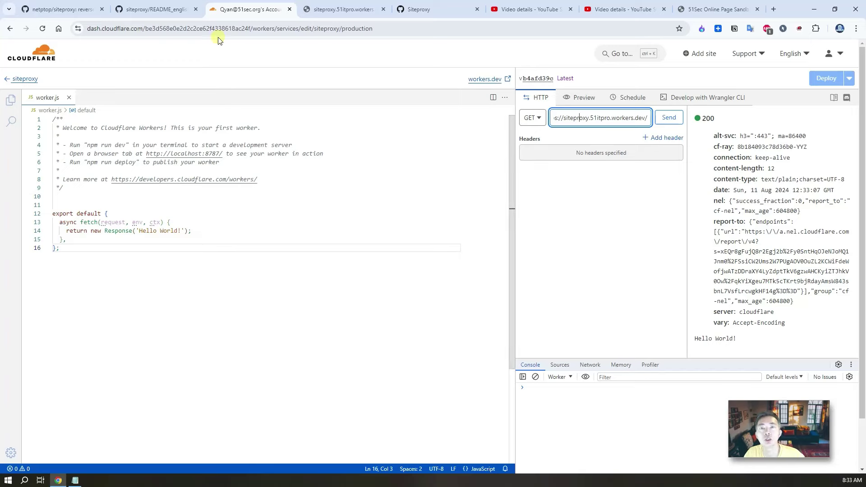
click(75, 480)
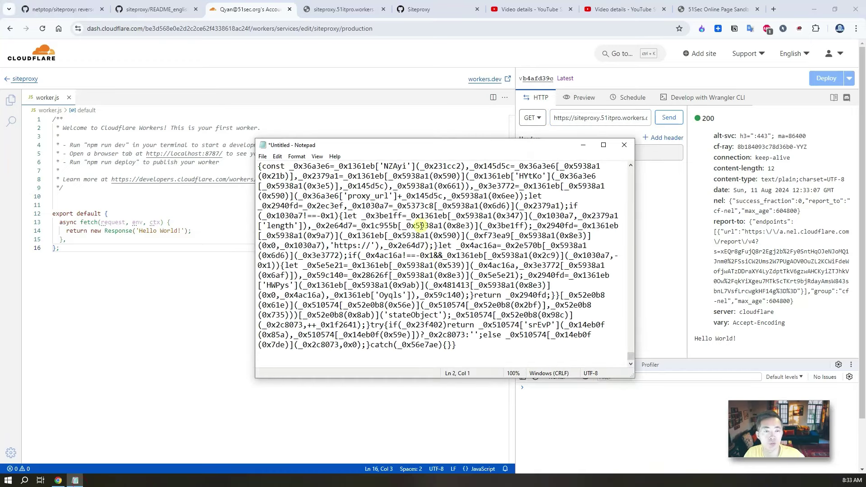
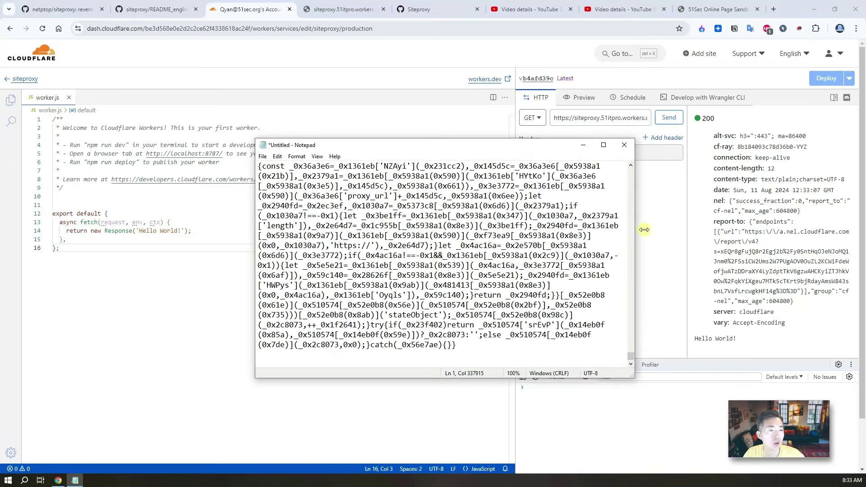
drag(631, 356, 630, 172)
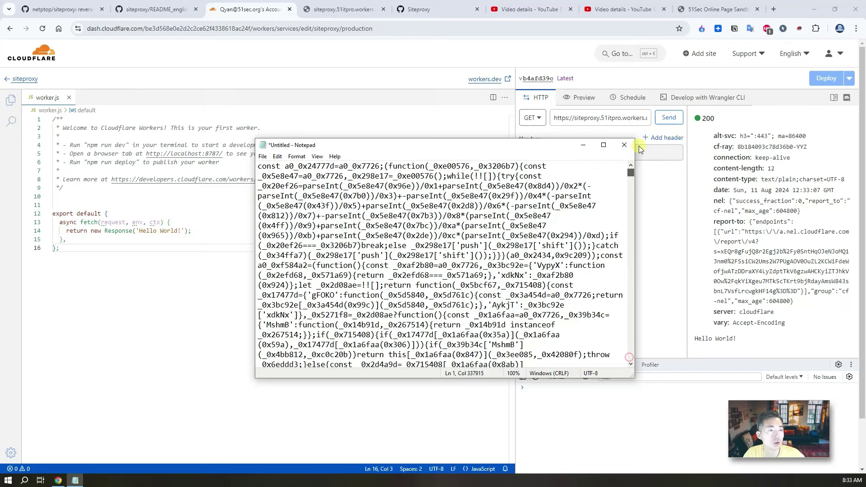
click(388, 168)
key(ctrl+f)
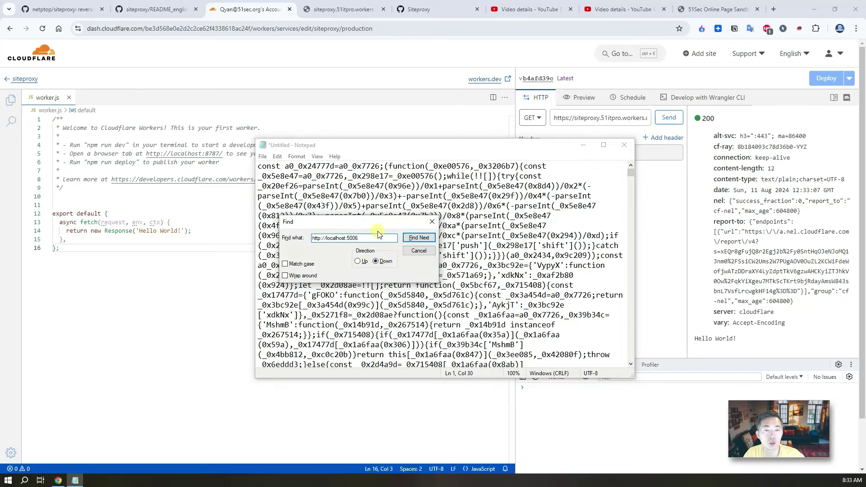
click(419, 238)
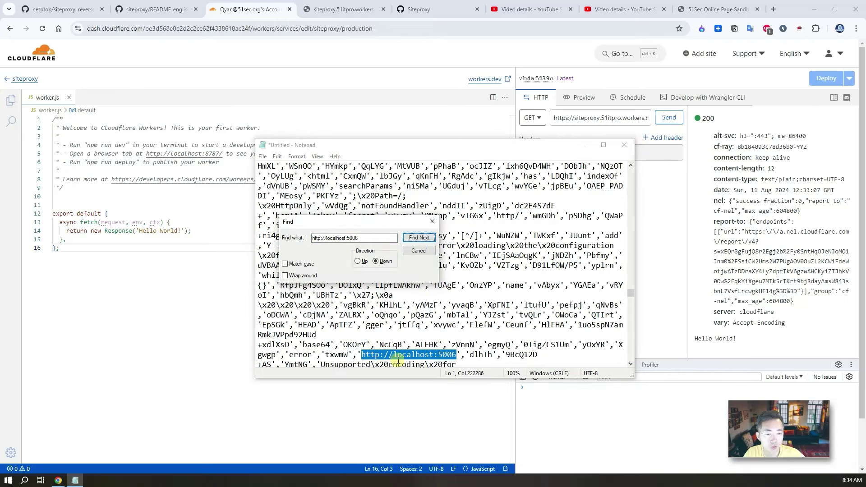
Step: Delete the found localhost URL, leaving an empty quoted value
click(367, 355)
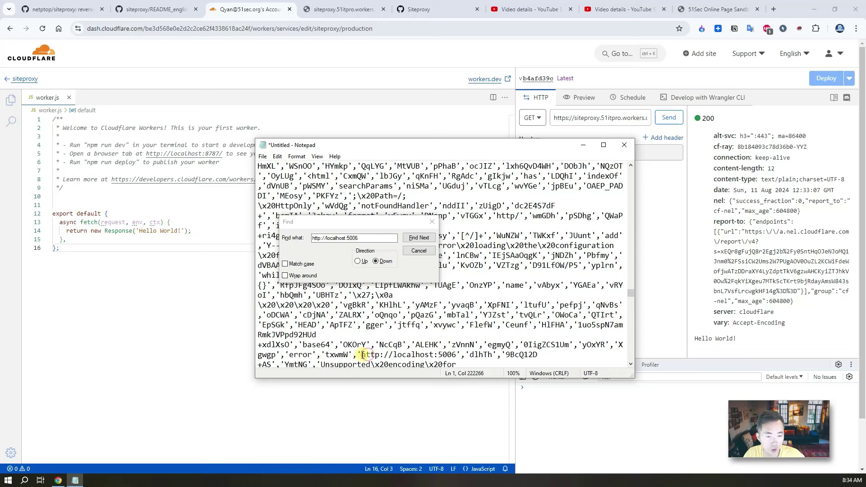
drag(362, 355, 457, 354)
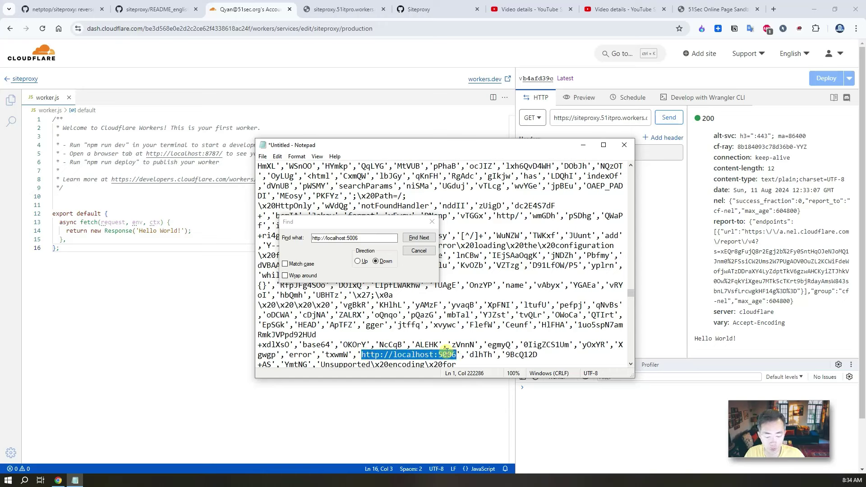
key(BackSpace)
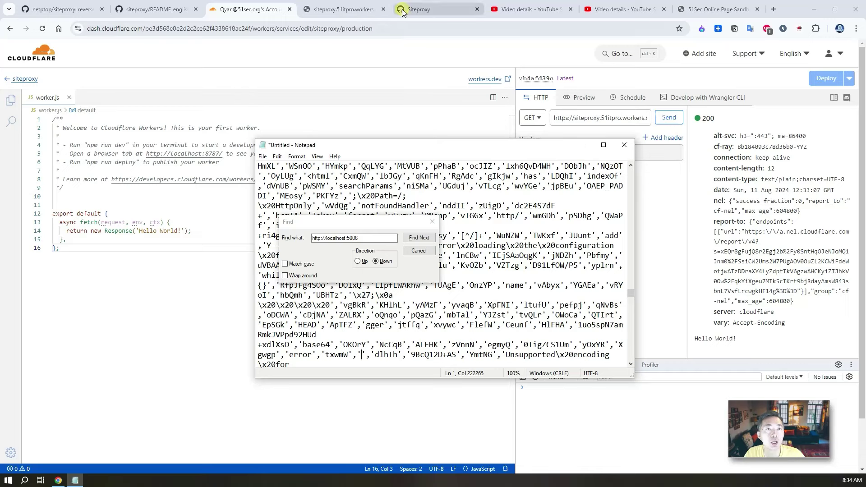
click(352, 9)
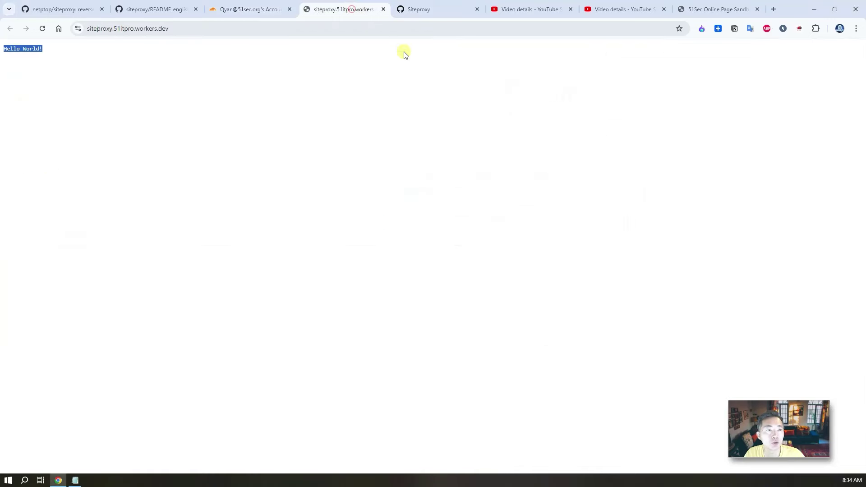
click(185, 29)
click(196, 28)
drag(202, 28, 87, 28)
key(ctrl+c)
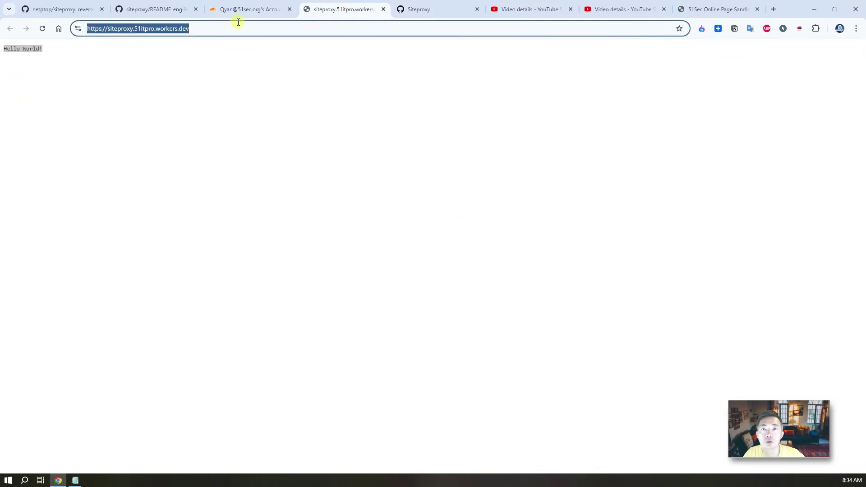
click(226, 9)
click(131, 9)
click(225, 9)
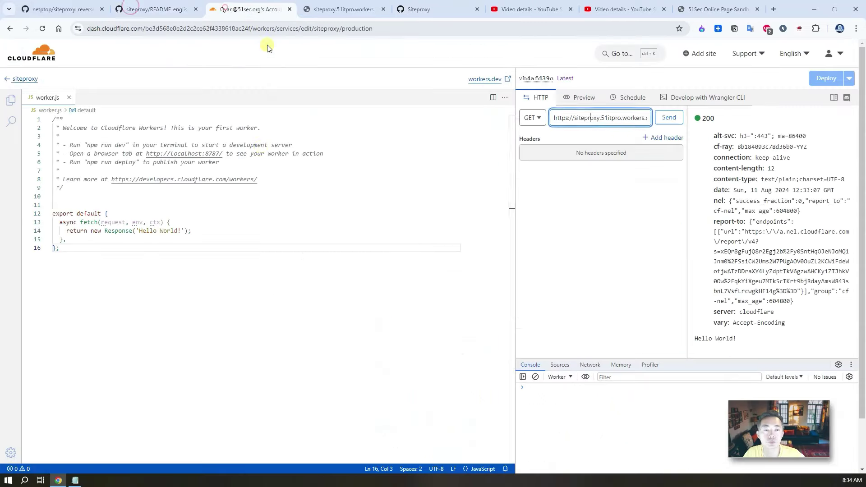
click(75, 480)
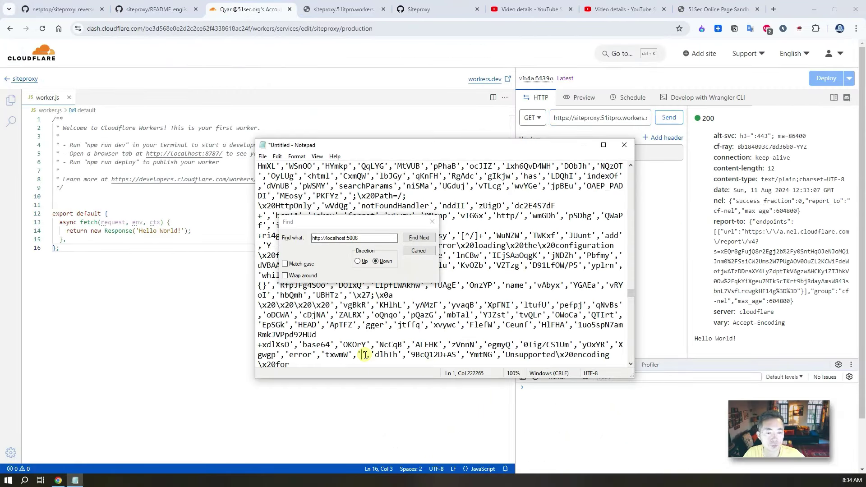
key(ctrl+v)
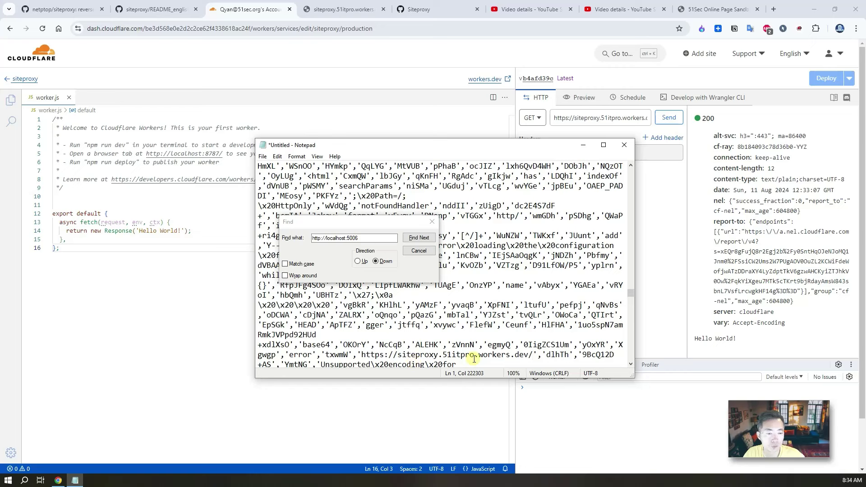
drag(529, 355, 362, 354)
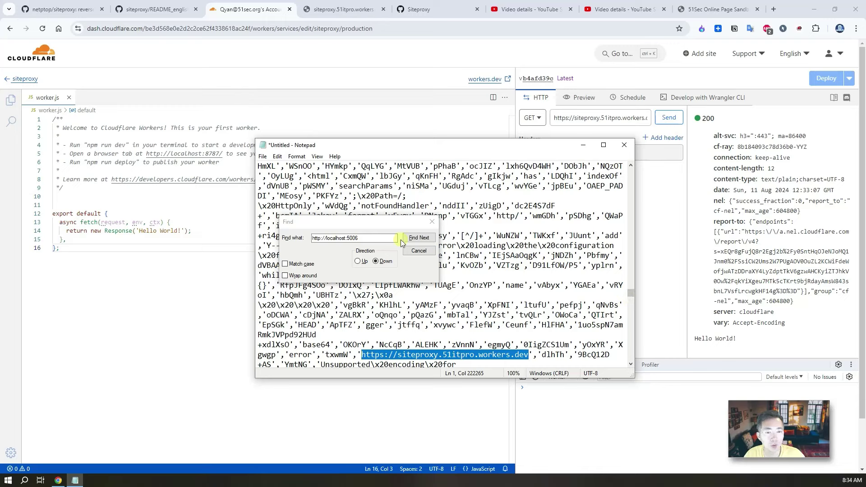
click(144, 8)
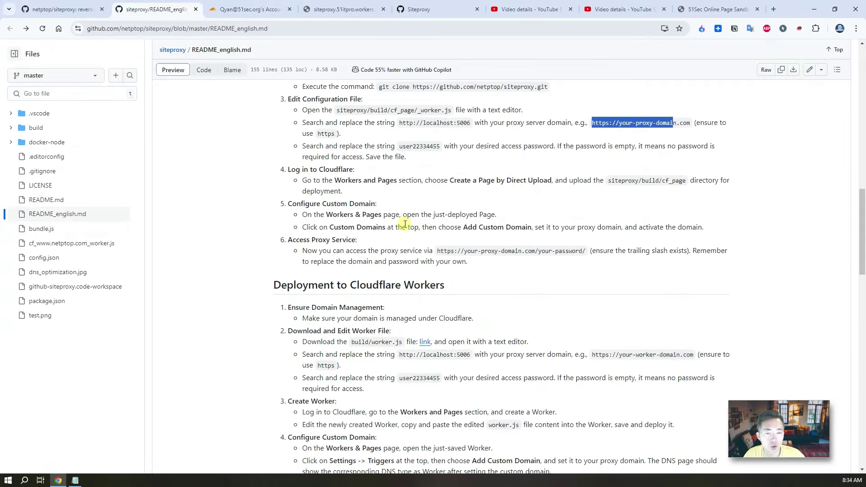
drag(400, 377, 441, 378)
right_click(430, 378)
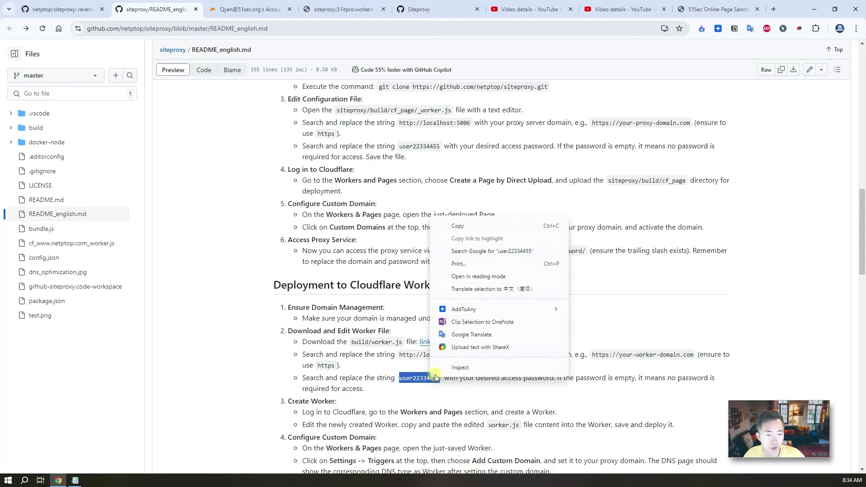
click(475, 227)
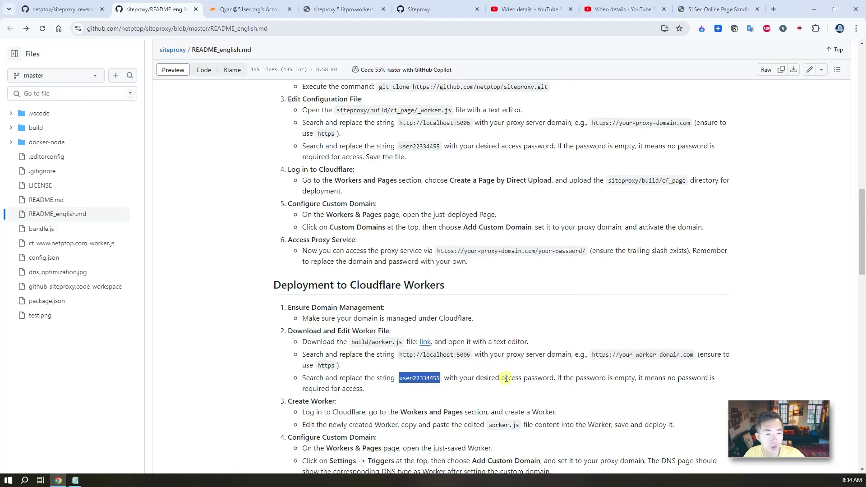
drag(504, 379, 551, 378)
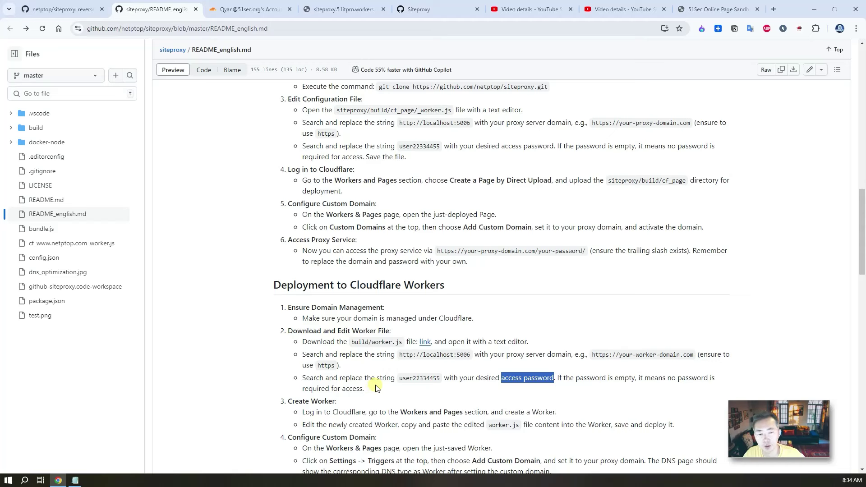
click(510, 384)
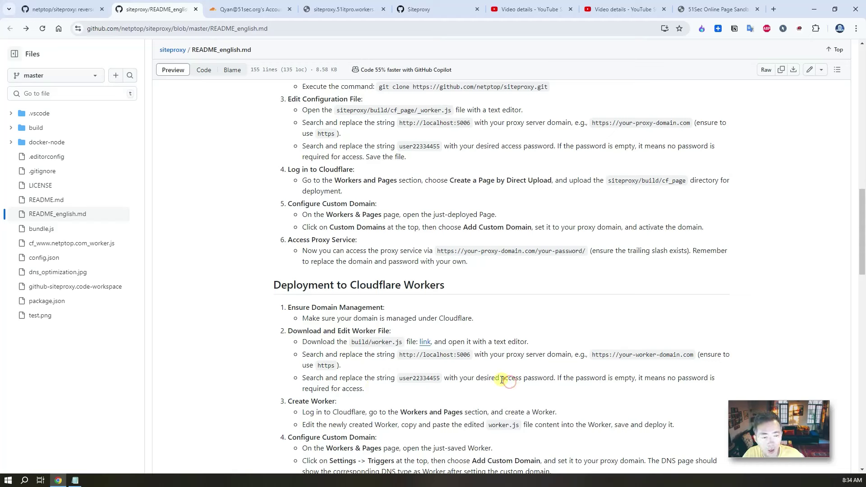
drag(502, 381, 558, 378)
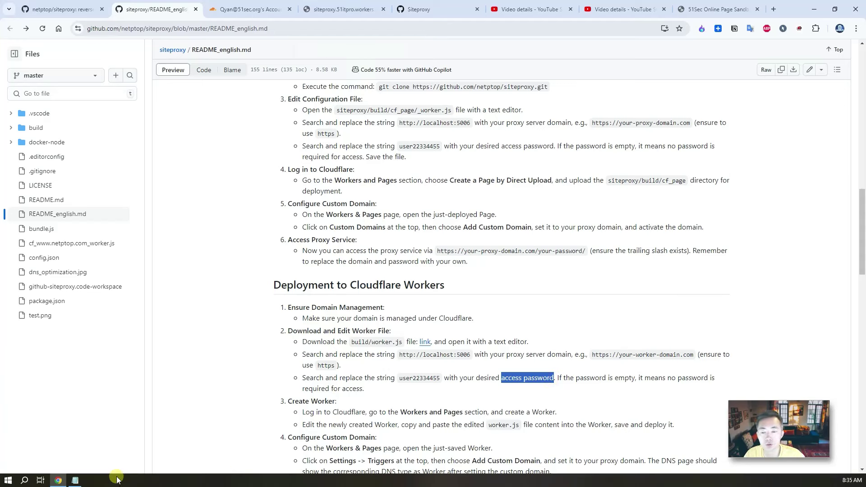
Step: Search the worker script from its start for the pasted default access password
click(75, 479)
click(367, 238)
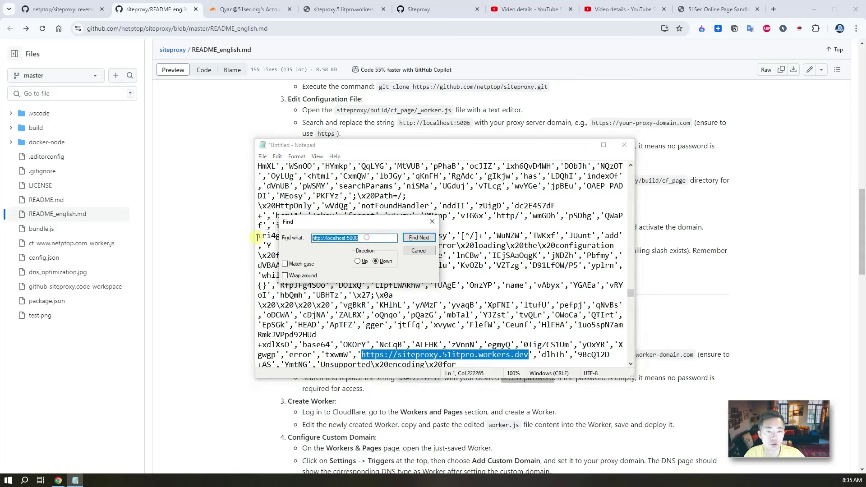
key(ctrl+v)
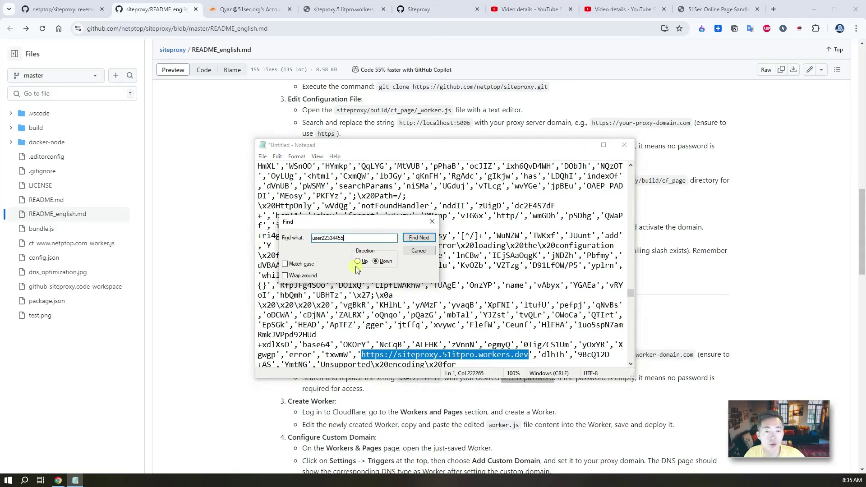
click(494, 233)
click(418, 237)
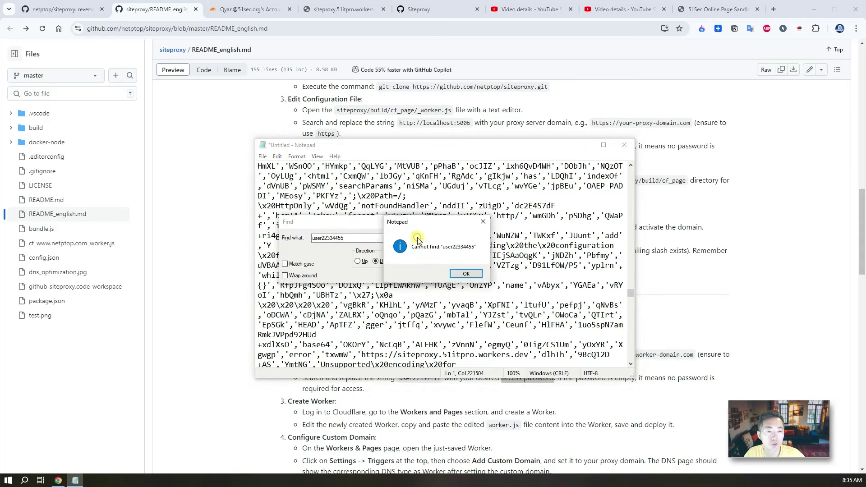
click(461, 272)
drag(632, 302, 632, 169)
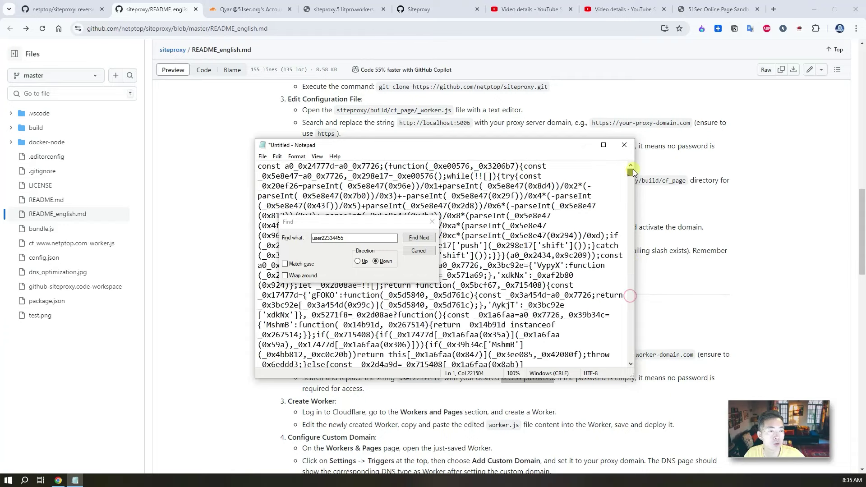
click(505, 166)
click(418, 237)
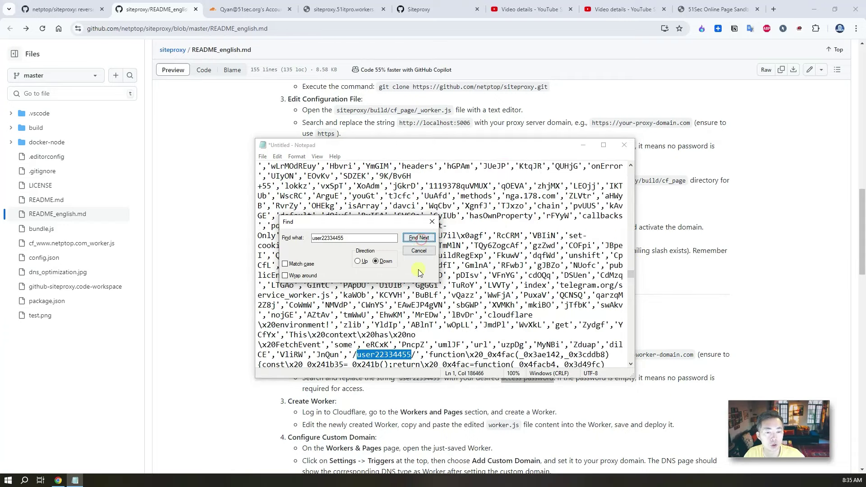
Step: Overwrite the default password between the slashes with a custom password
click(408, 354)
drag(408, 354, 359, 353)
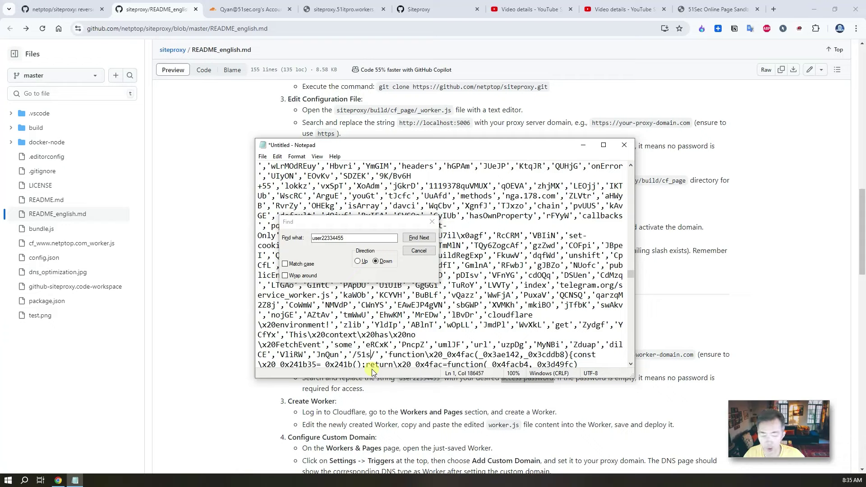
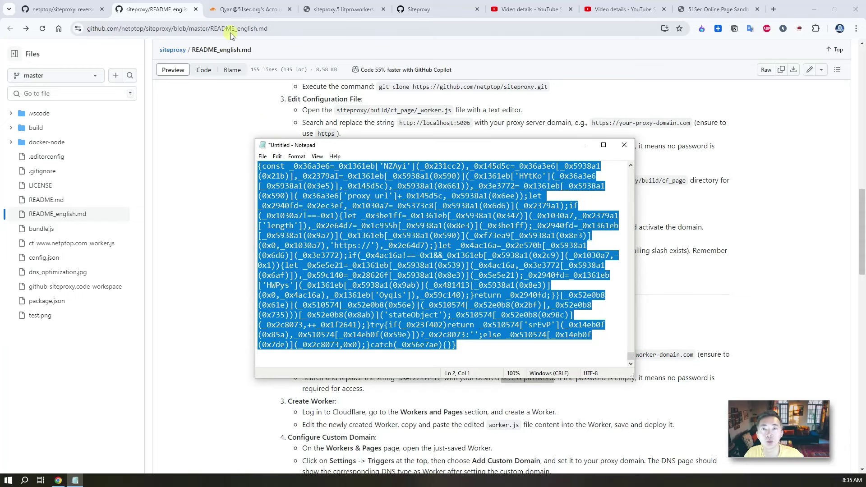
Step: Replace the default Hello World code in worker.js with the pasted Siteproxy script
click(234, 14)
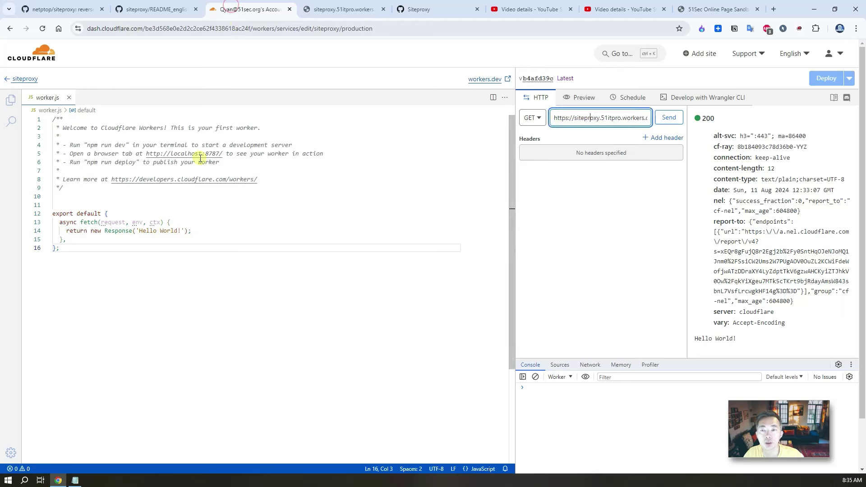
click(72, 246)
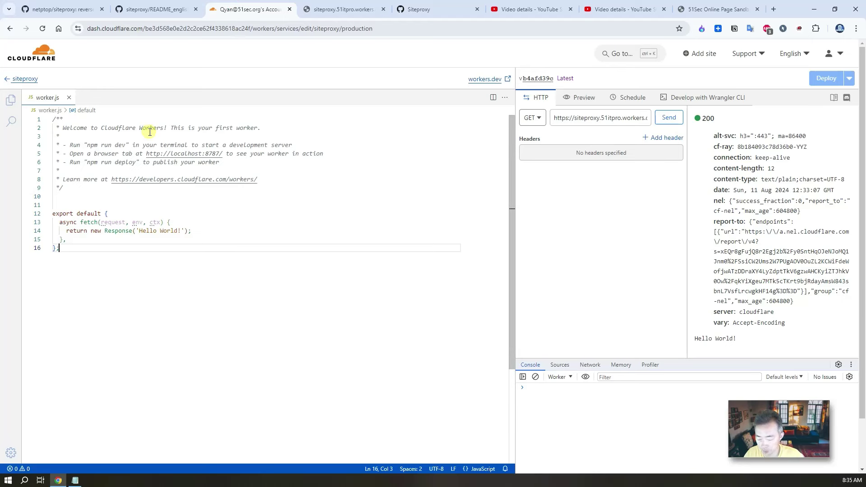
key(ctrl+a)
key(BackSpace)
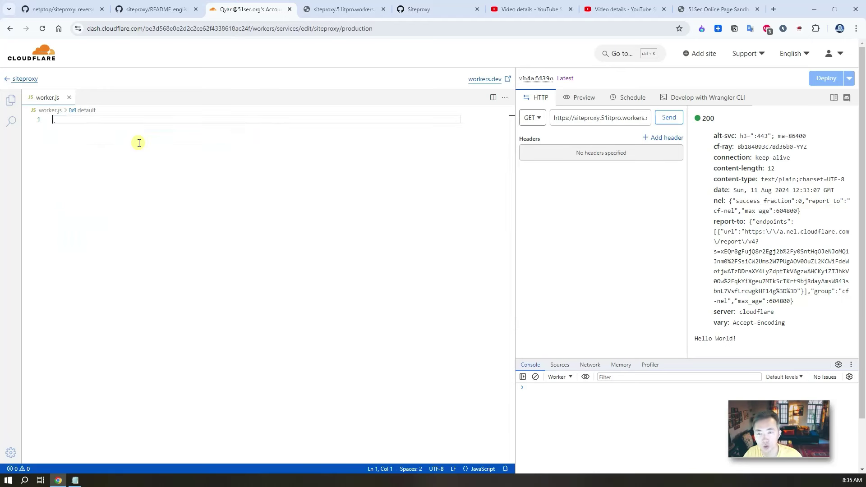
key(ctrl+v)
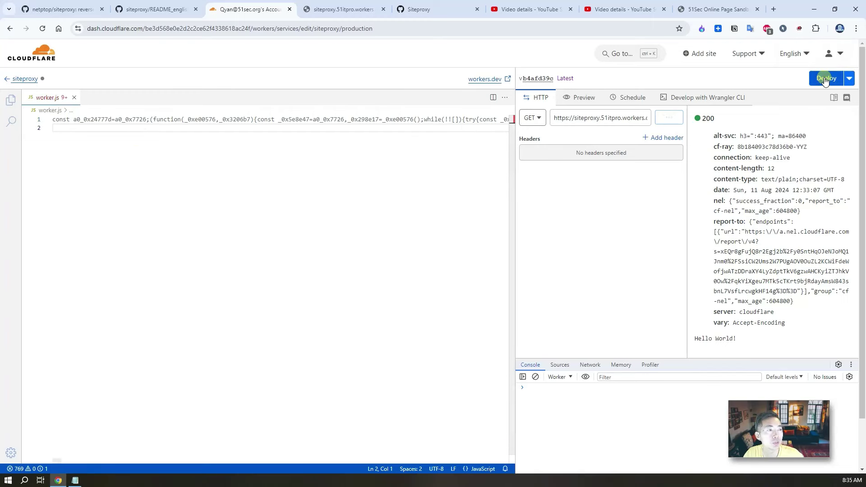
Step: Save and deploy the new version to siteproxy.51itpro.workers.dev, then return to the worker overview
click(824, 78)
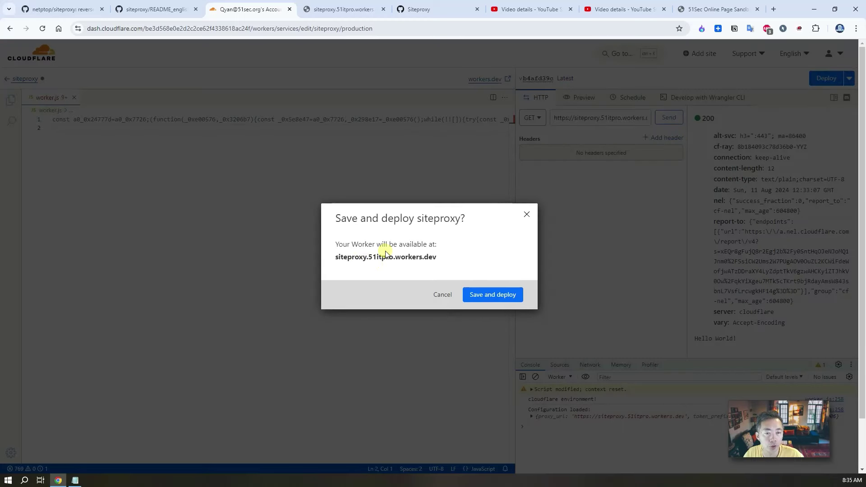
drag(438, 257, 336, 256)
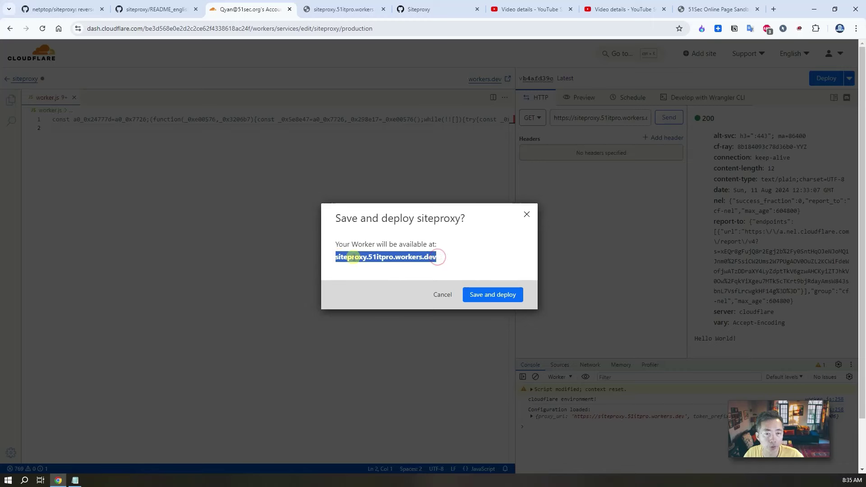
click(492, 296)
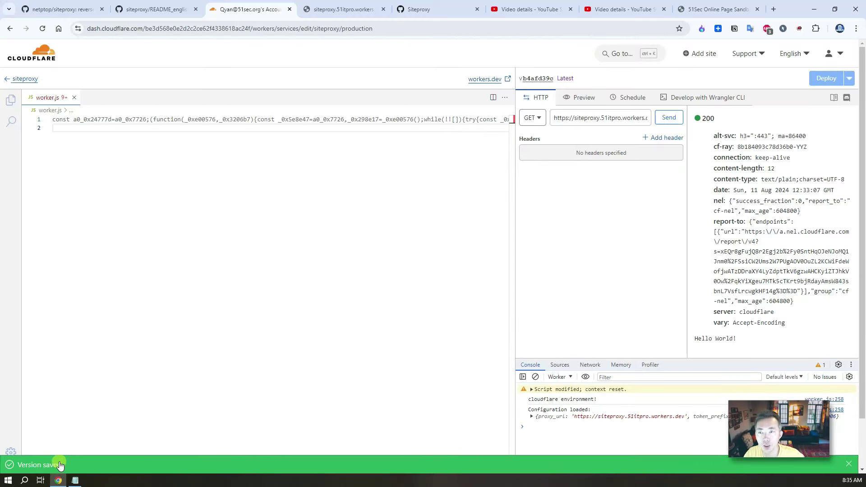
click(27, 79)
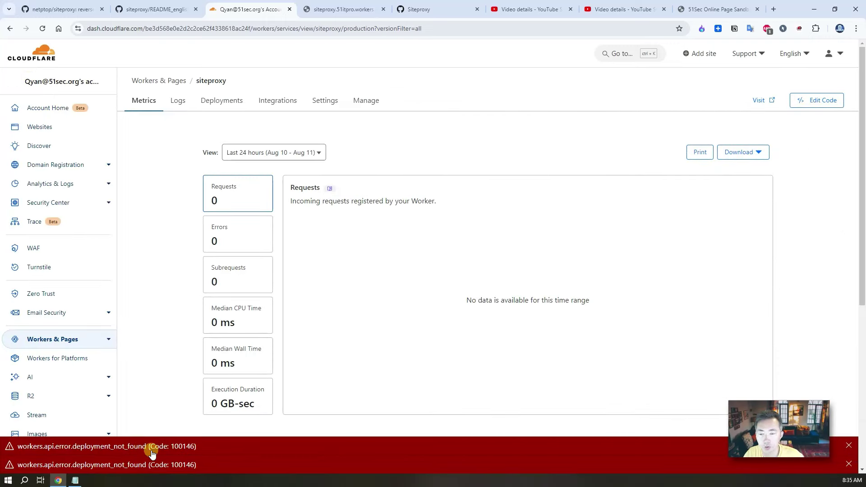
click(43, 29)
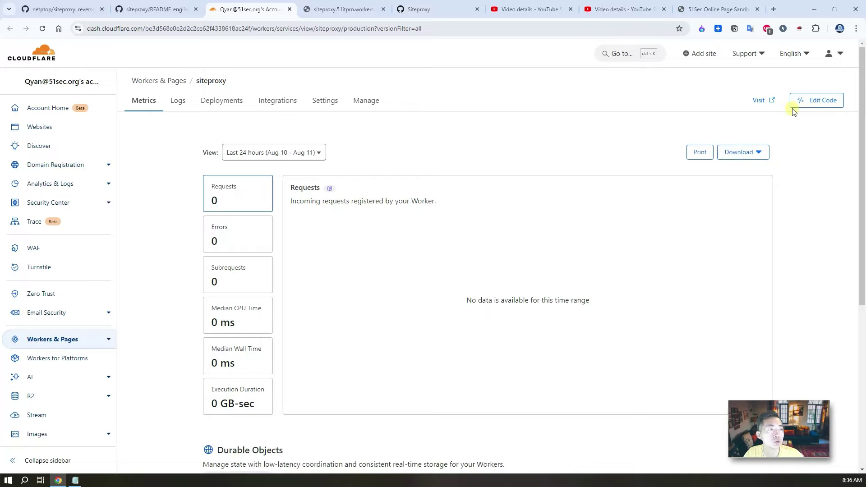
click(794, 104)
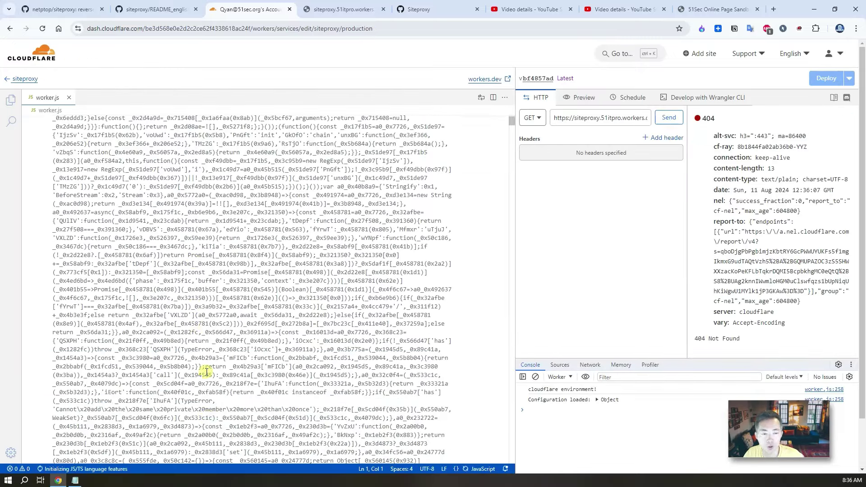
scroll(206, 371, down, 5)
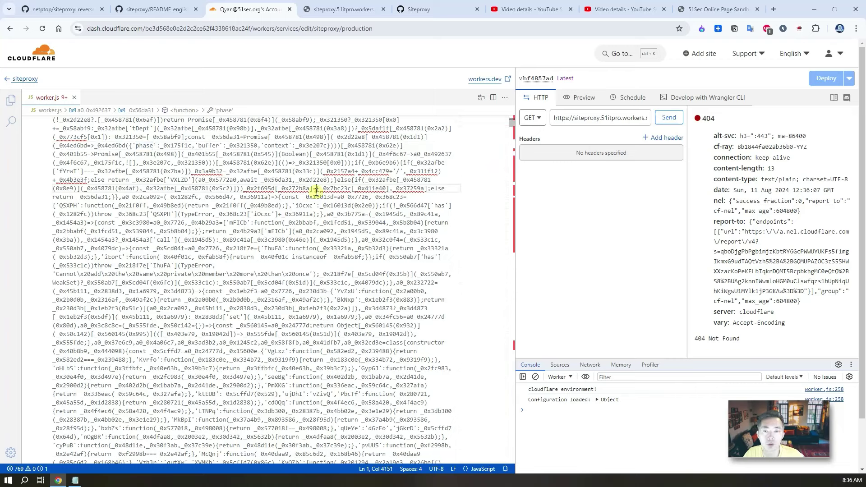
click(278, 154)
key(ctrl+f)
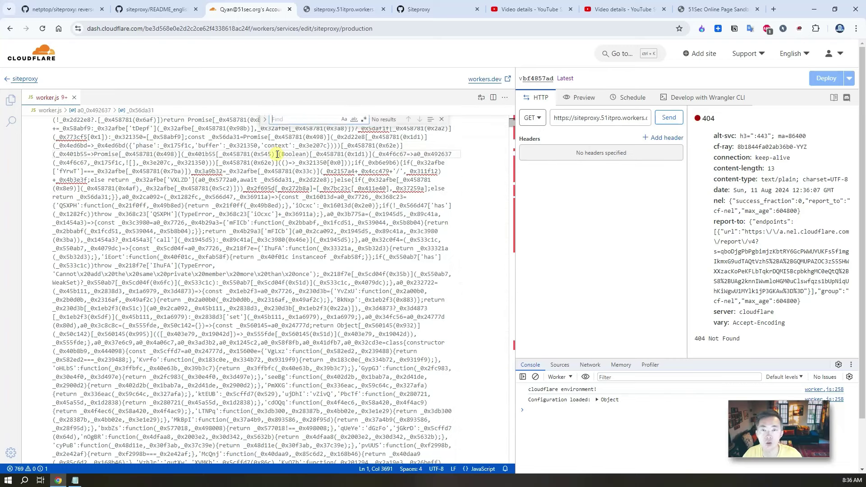
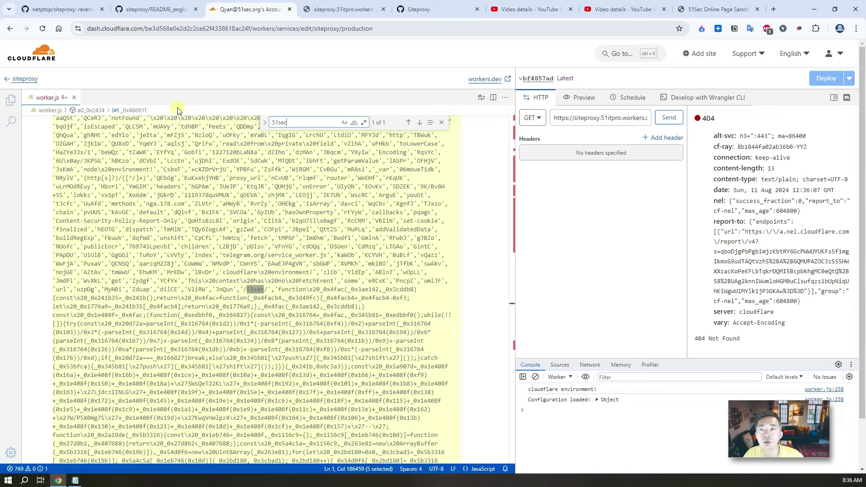
click(23, 79)
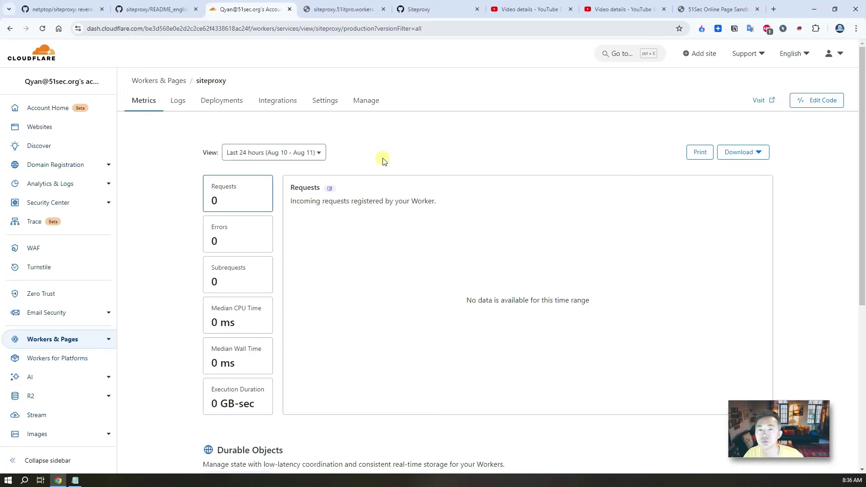
click(758, 100)
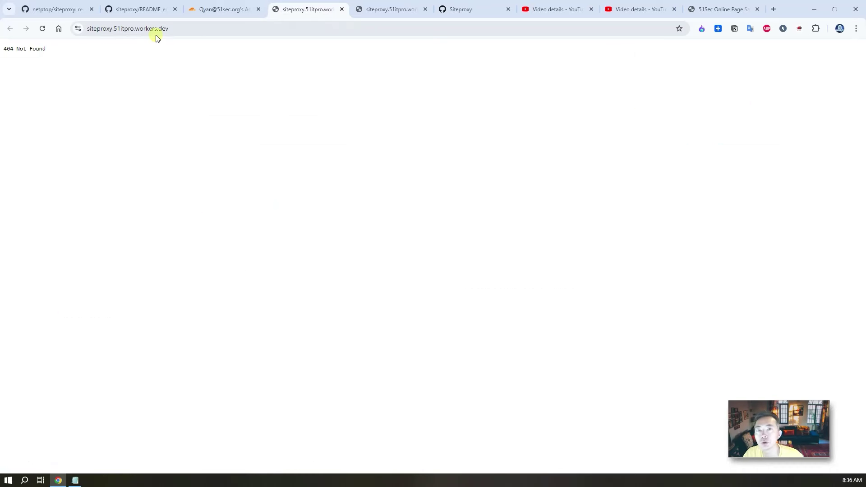
click(183, 28)
click(201, 28)
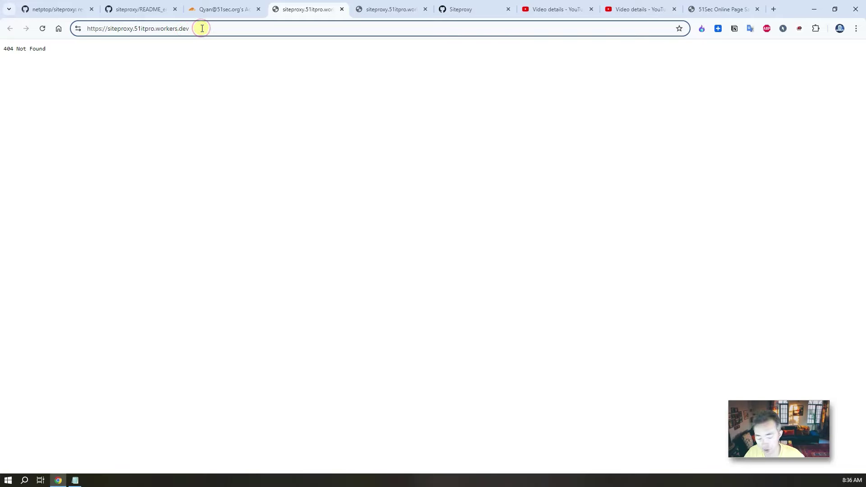
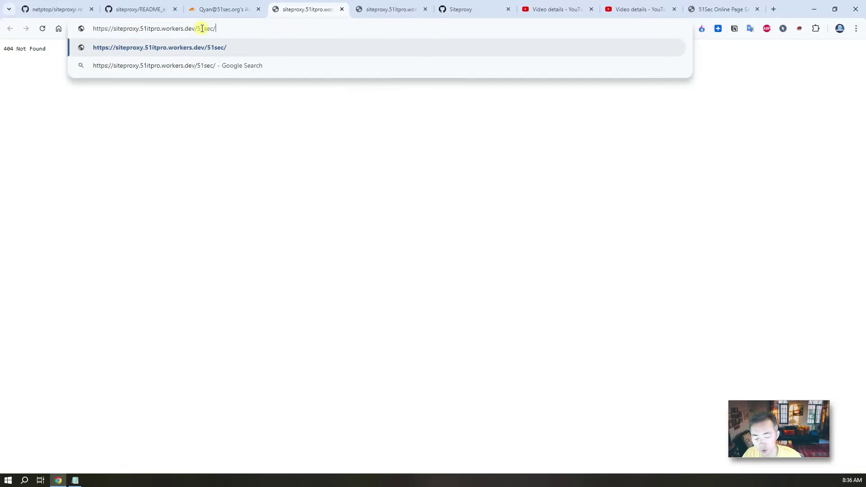
key(Return)
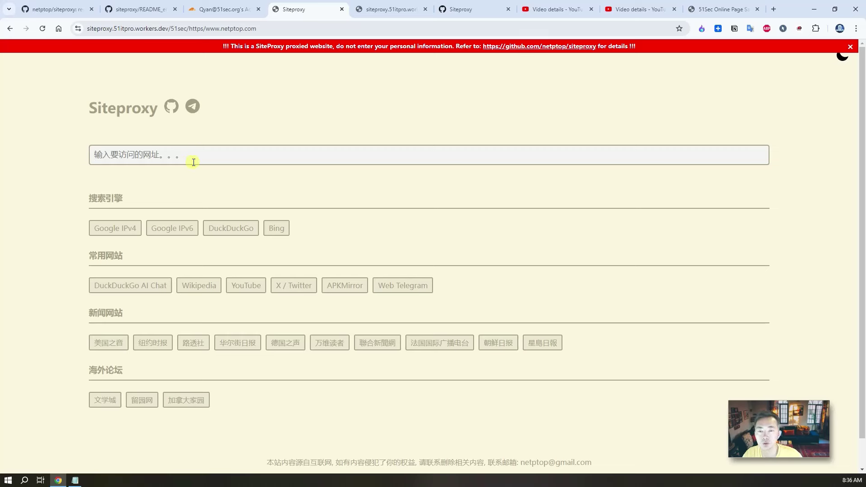
Step: Through the proxy, search Google for 'whatismyip' and open the WhatIsMyIP.com result
click(122, 232)
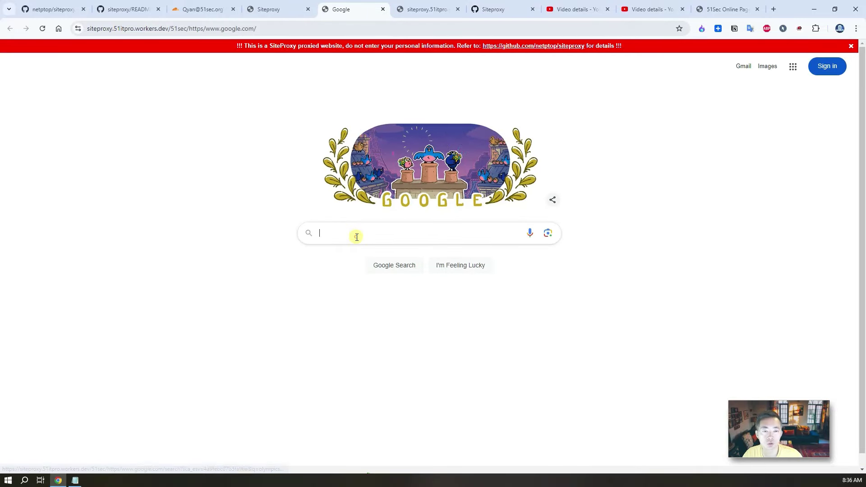
click(357, 236)
text(whatis)
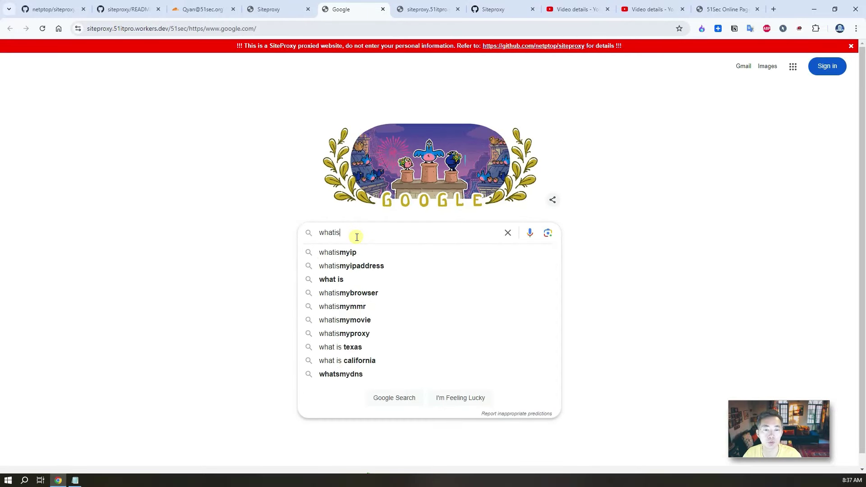
text(myip)
key(Return)
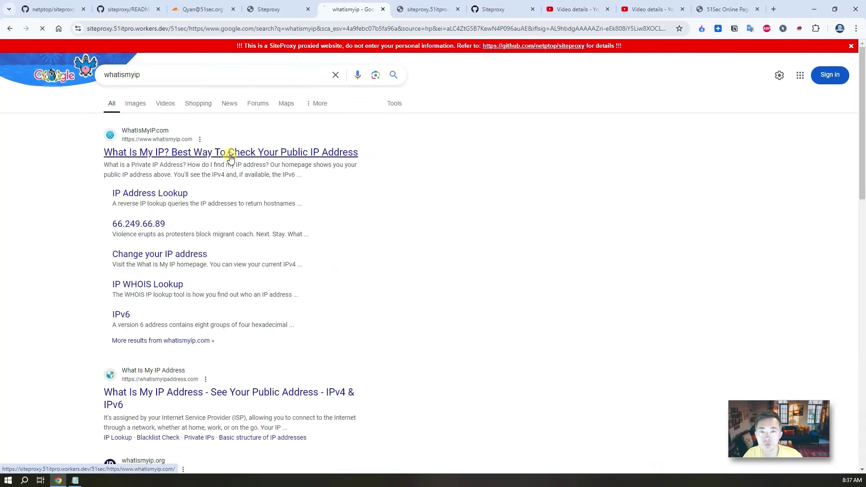
click(230, 155)
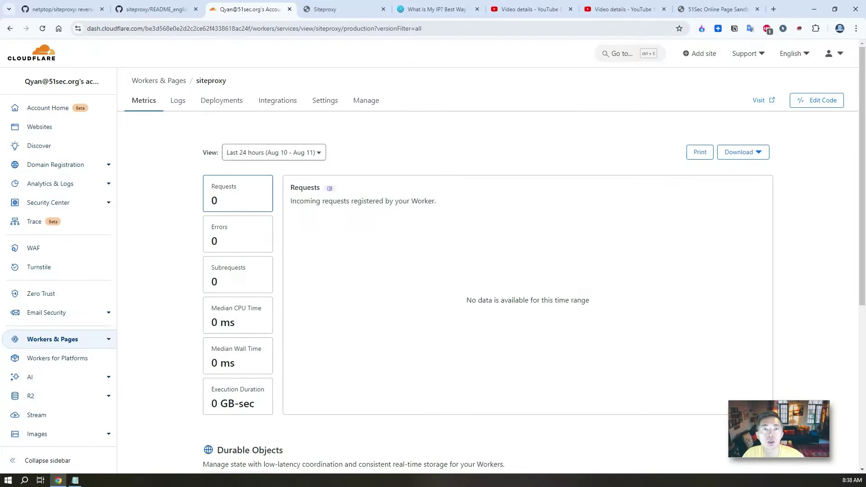
Step: Go back from the Siteproxy tab to the Cloudflare tab showing the siteproxy Worker metrics
click(339, 13)
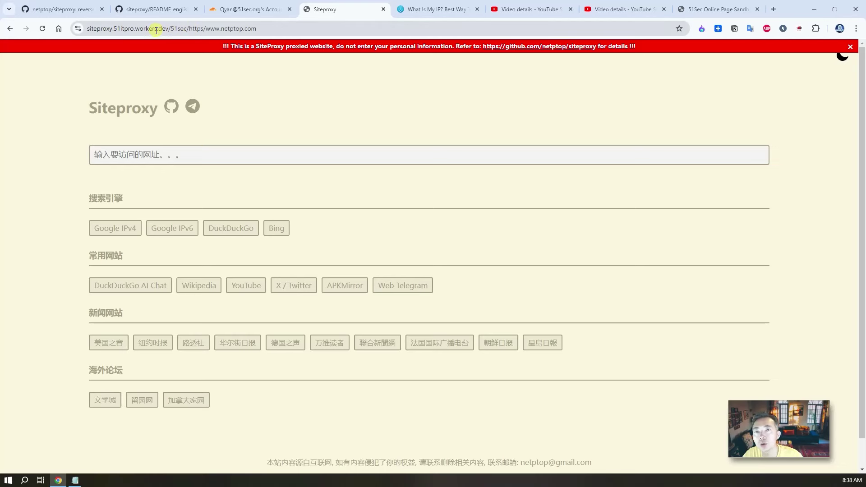
click(234, 10)
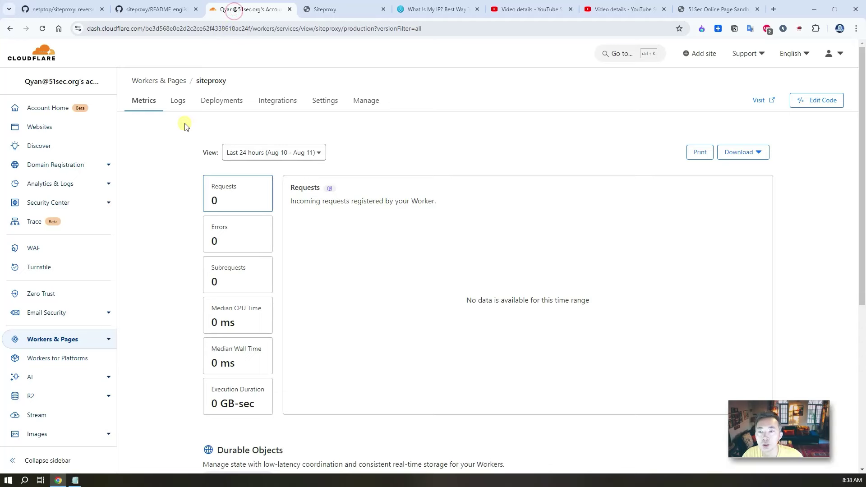
Step: Open the DNS records of the itprosec.eu.org domain
click(59, 128)
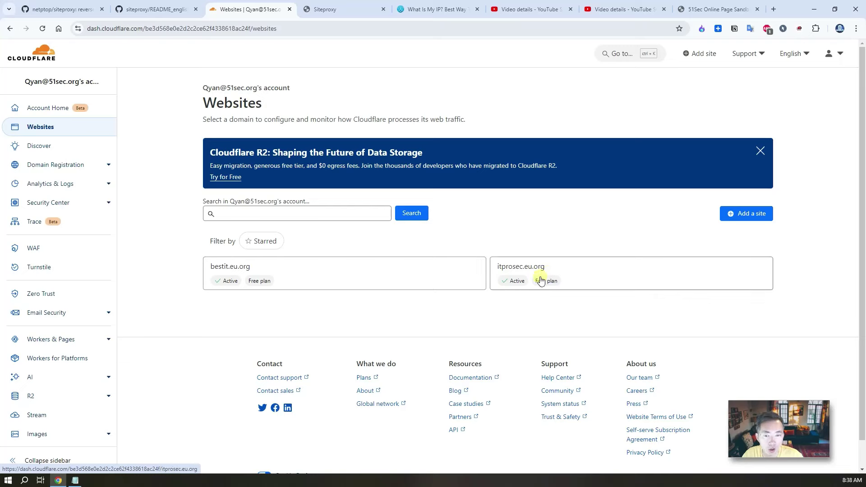
click(604, 278)
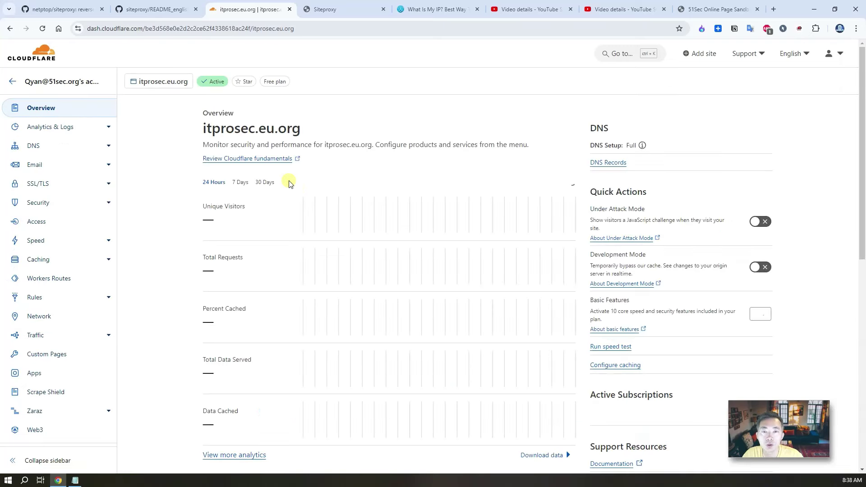
click(35, 150)
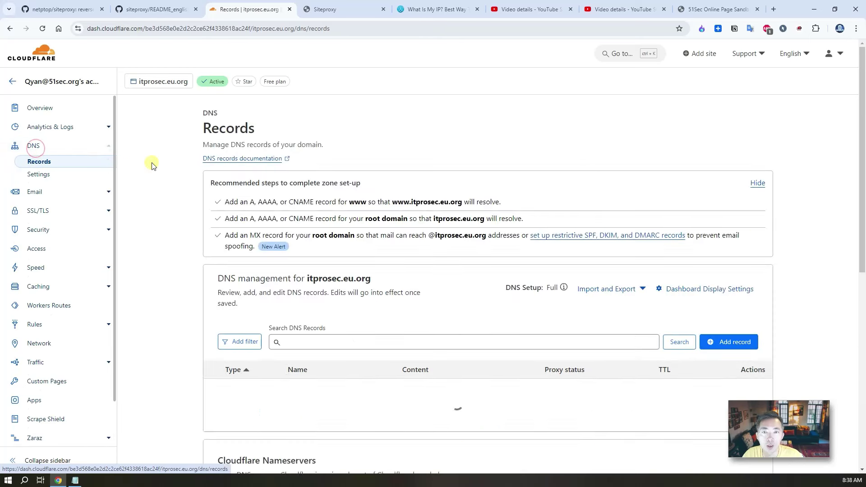
Step: Add a proxied A record named 'siteproxy' pointing to 8.8.8.8 and save it
click(735, 342)
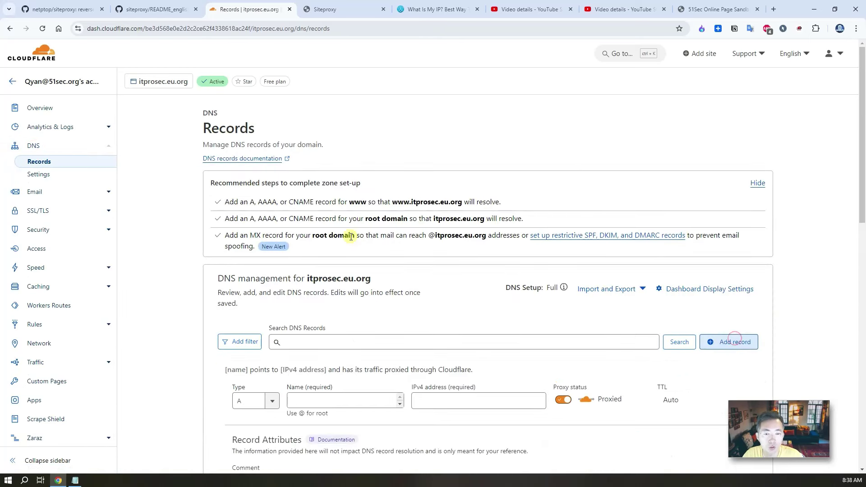
click(343, 402)
text(siteproxy)
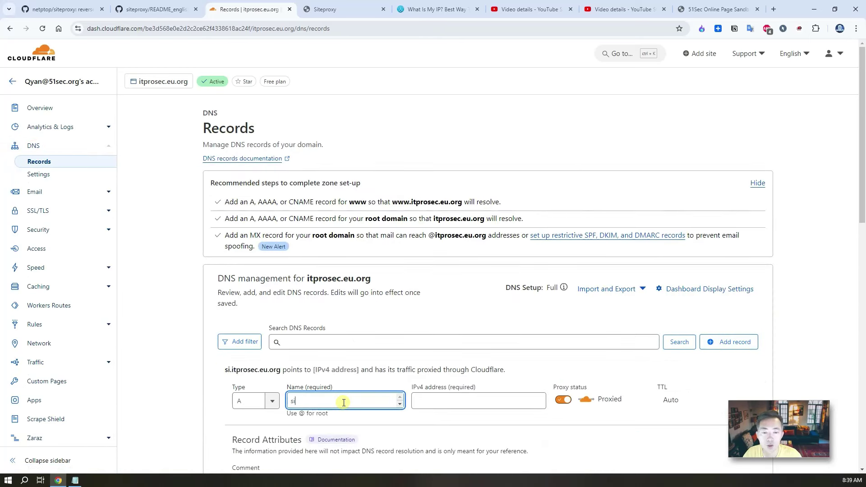
click(461, 398)
text(8.8.8.8)
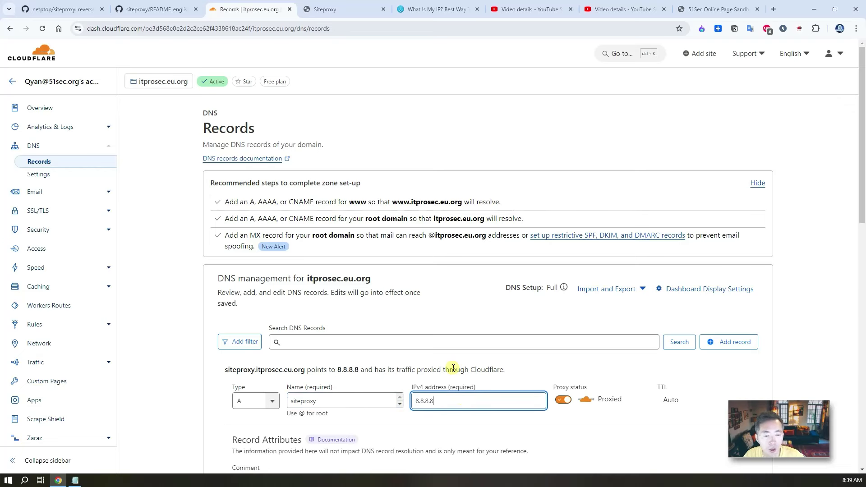
scroll(452, 369, down, 2)
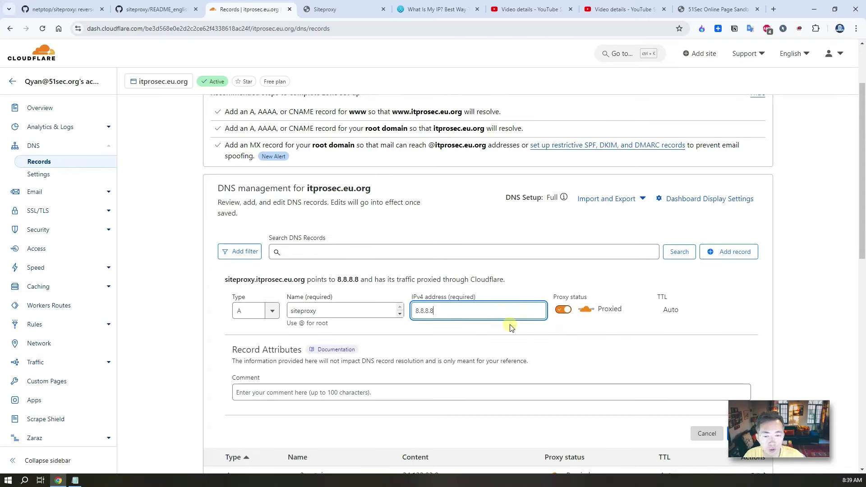
scroll(618, 340, down, 2)
click(742, 343)
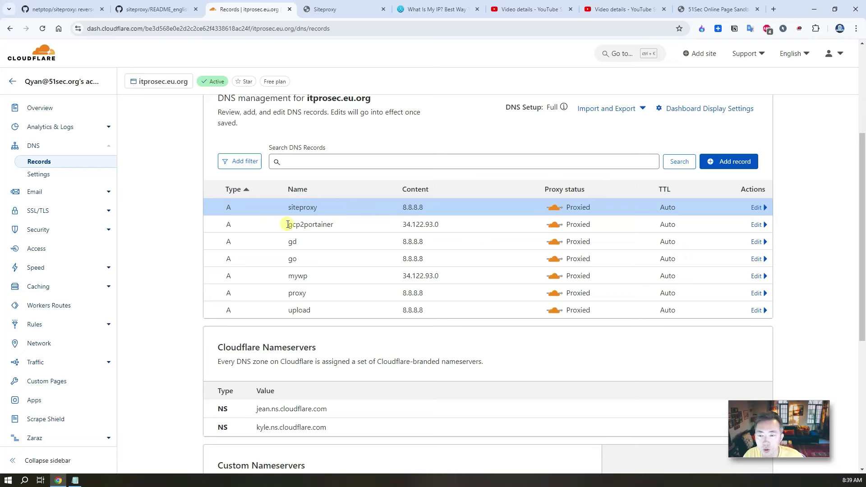
Step: Add the Workers route siteproxy.itprosec.eu.org/* assigned to the siteproxy worker and save it
click(65, 305)
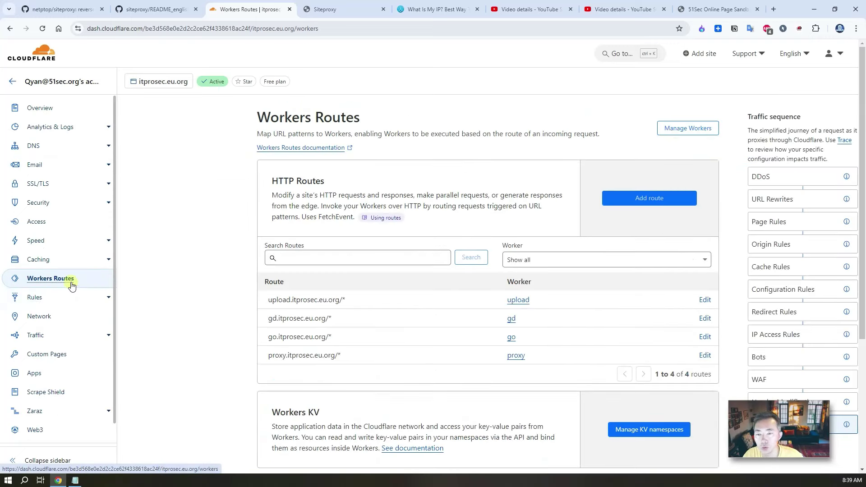
triple_click(363, 300)
click(452, 283)
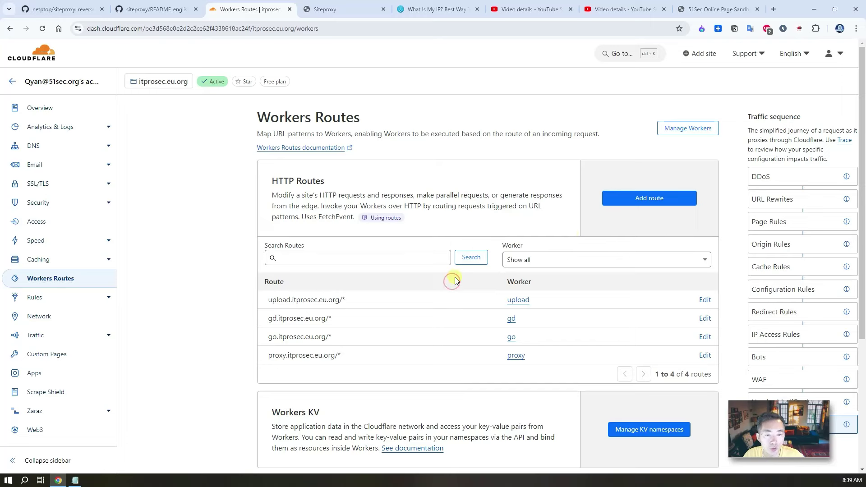
click(634, 201)
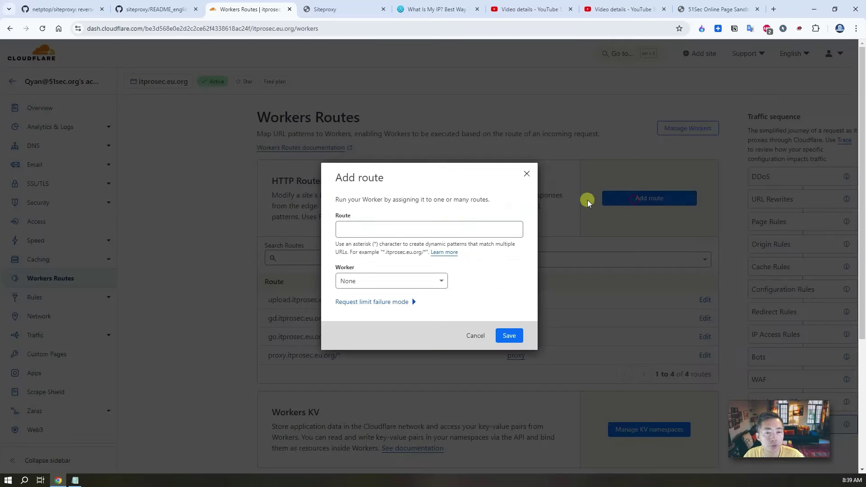
click(376, 229)
text(siteproxy.itprosec.eu.org/*)
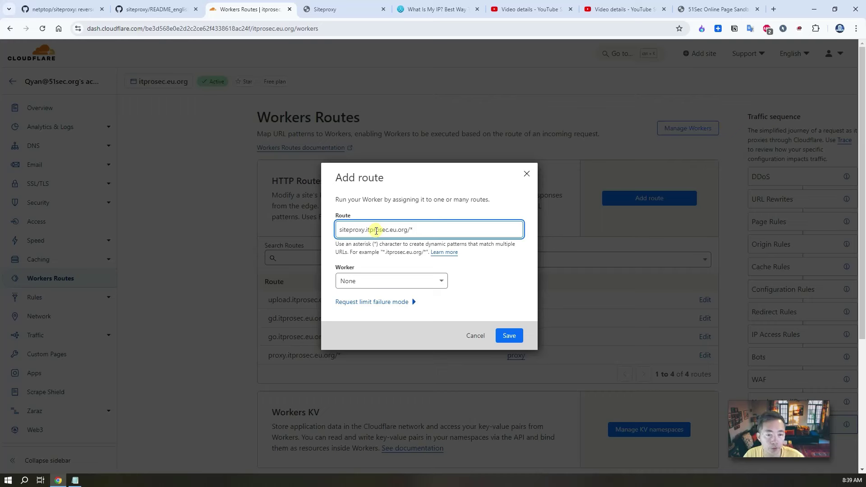
click(440, 281)
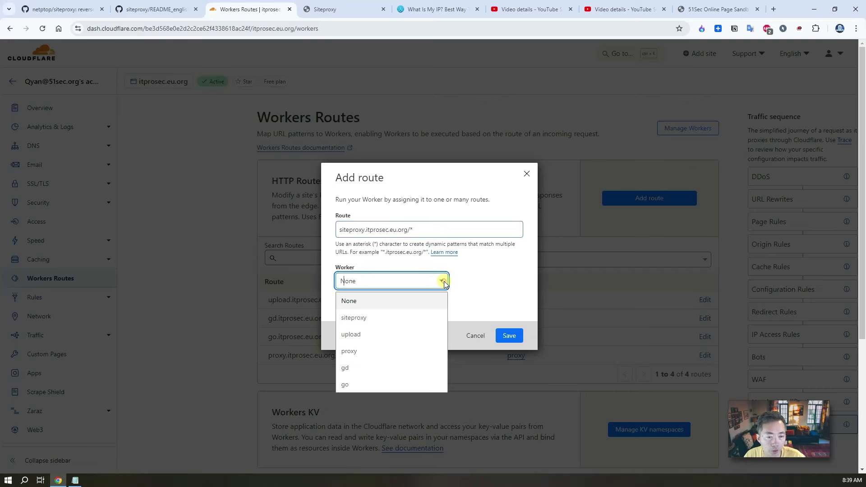
click(417, 318)
click(342, 231)
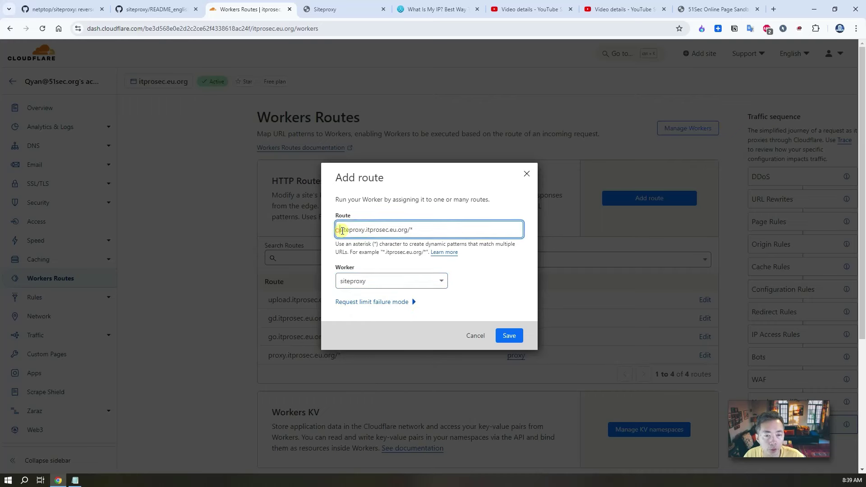
drag(343, 231, 412, 231)
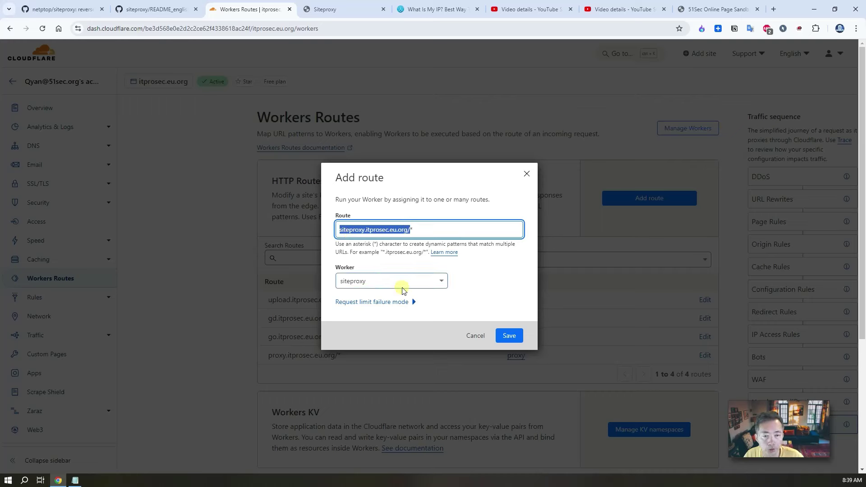
click(506, 335)
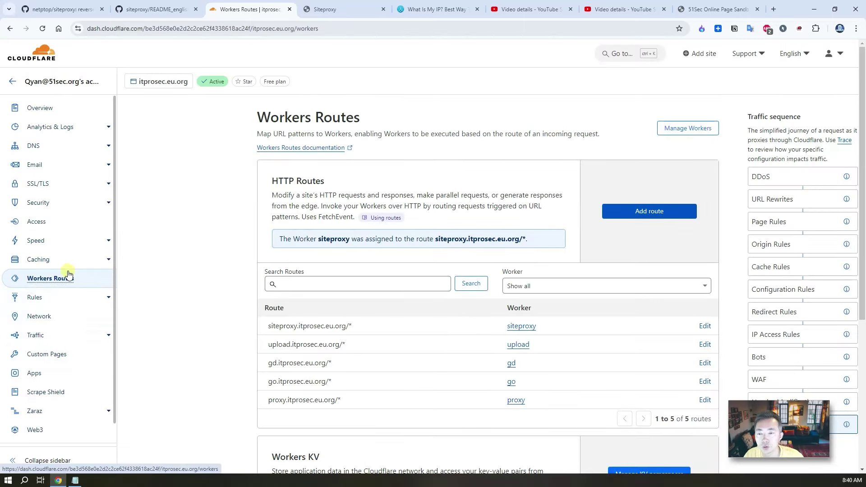
Step: Open the siteproxy worker's code editor from Workers & Pages
click(13, 82)
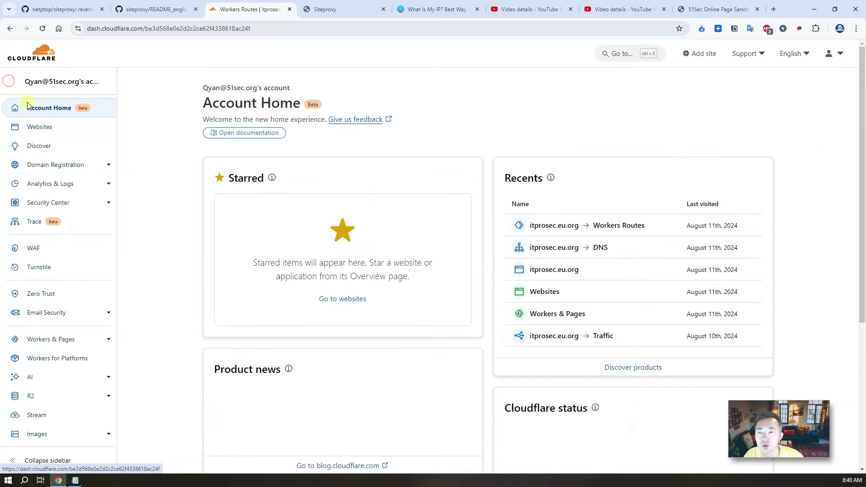
click(88, 344)
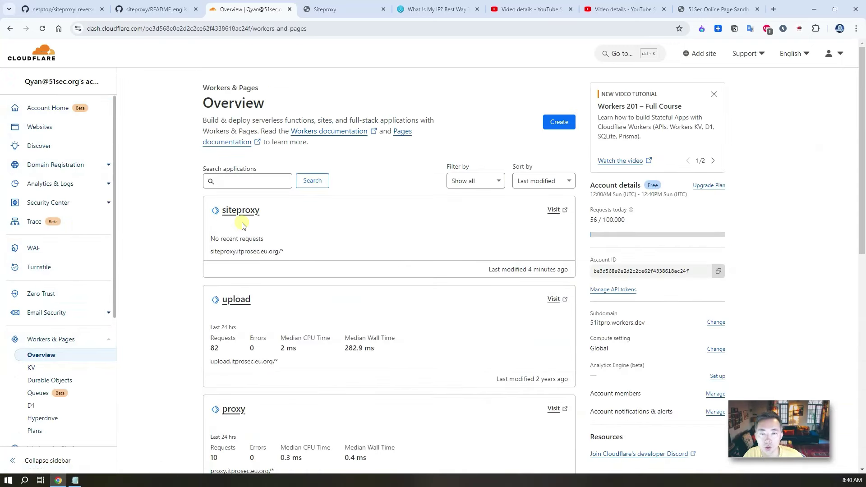
click(247, 212)
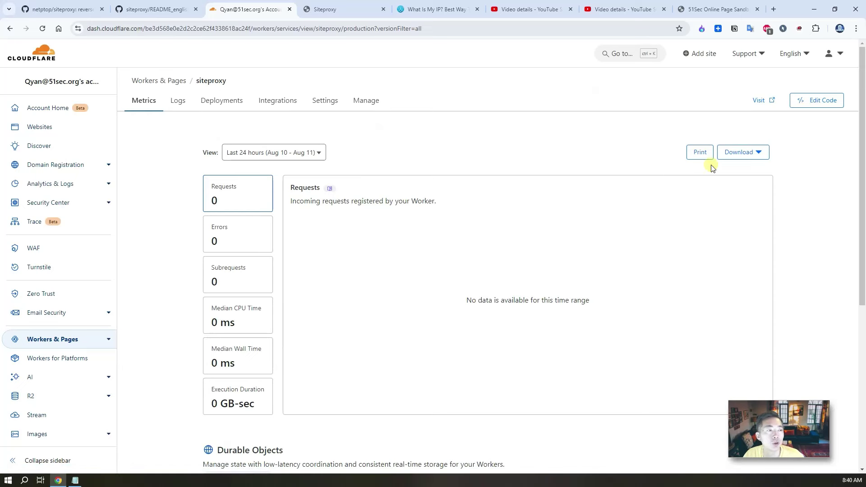
click(814, 101)
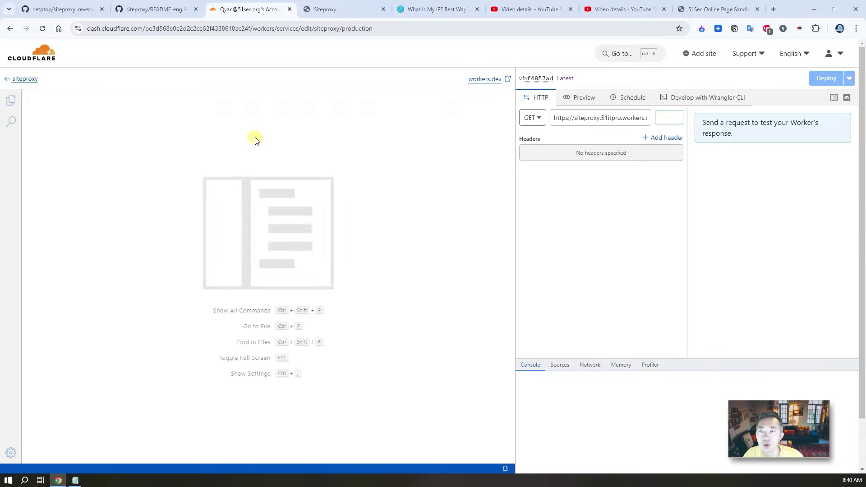
Step: Find 'siteproxy.' in the code and replace 51itpro.workers.dev with itprosec.eu.org in the URL
click(173, 151)
click(155, 120)
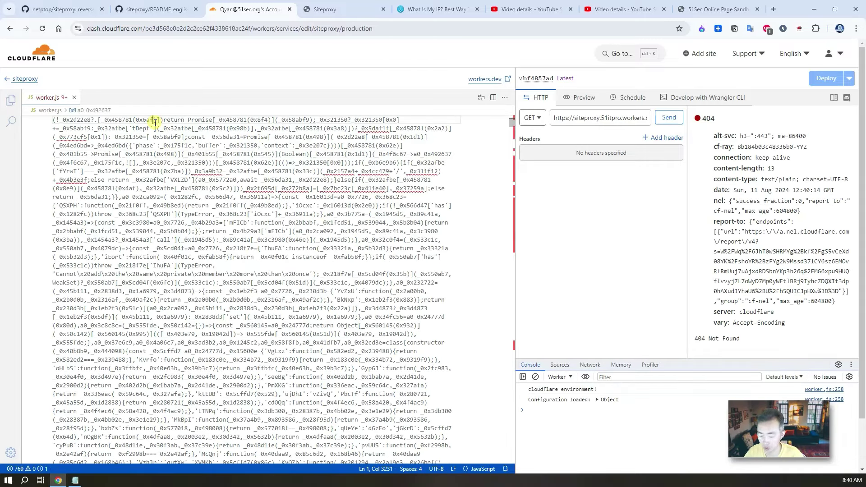
key(ctrl+f)
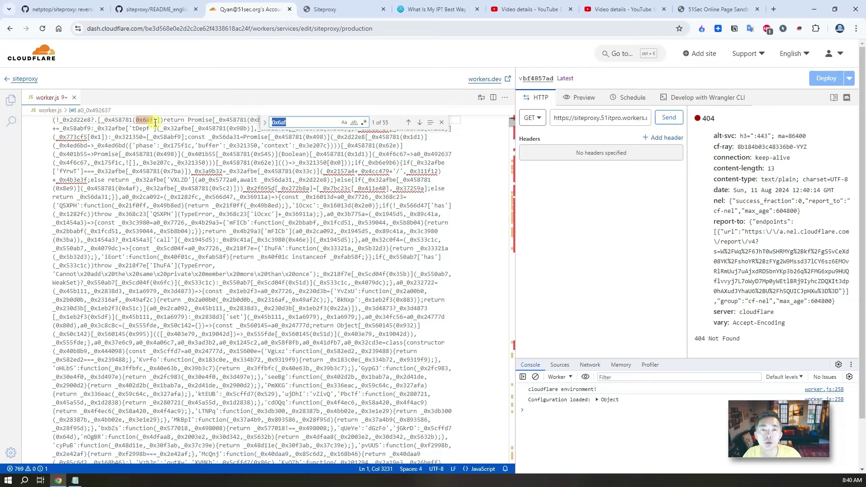
text(siteproxy)
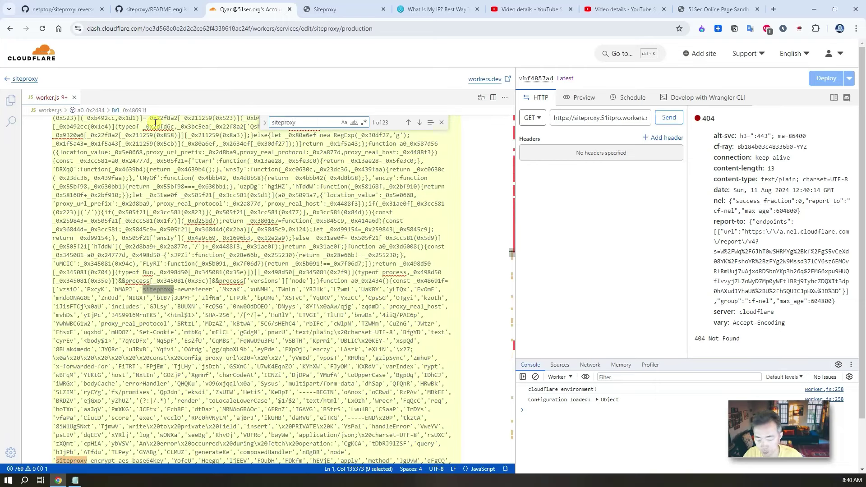
text(.)
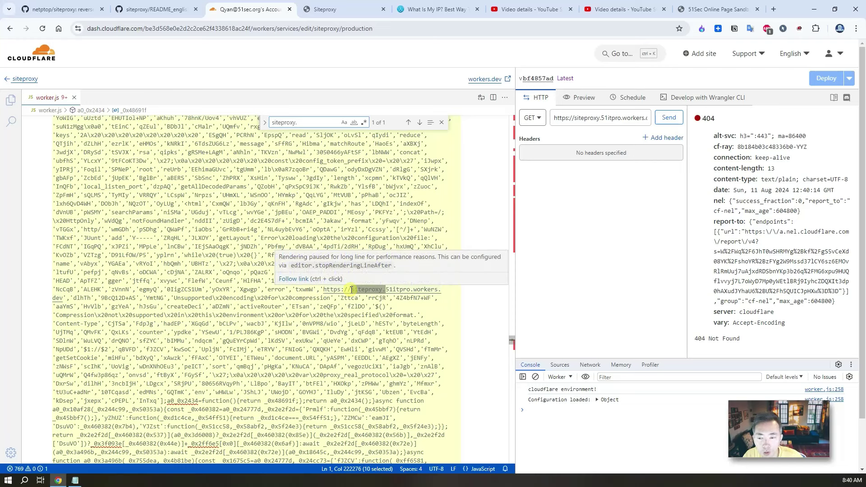
click(389, 291)
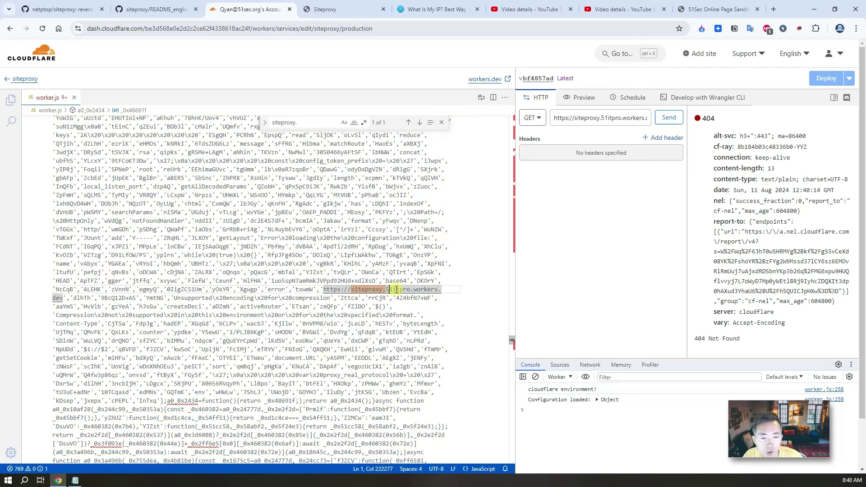
click(386, 289)
drag(386, 289, 62, 298)
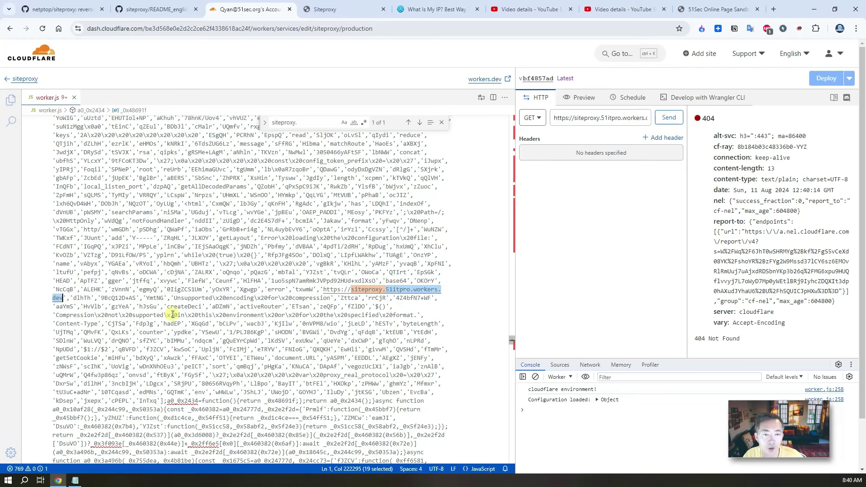
key(BackSpace)
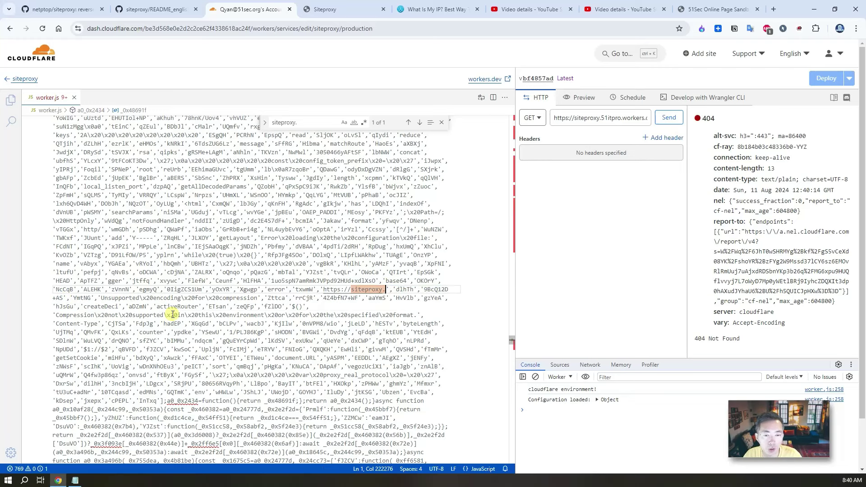
text(itpro)
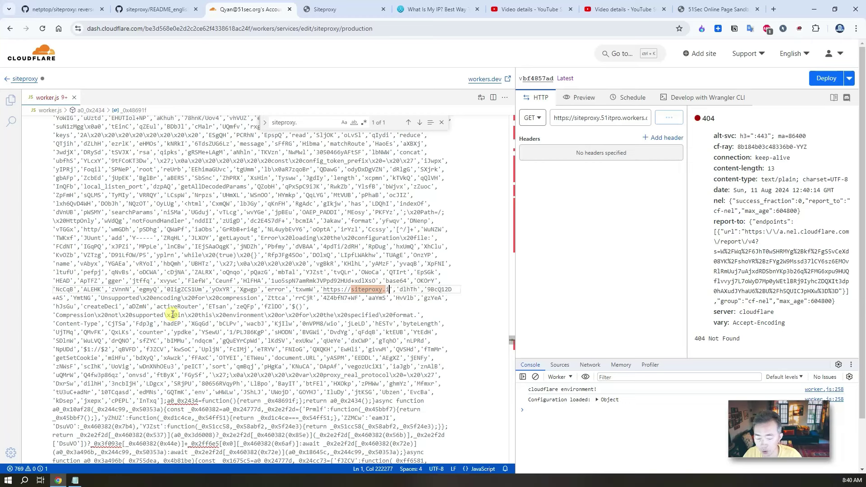
text(sec.eu.o)
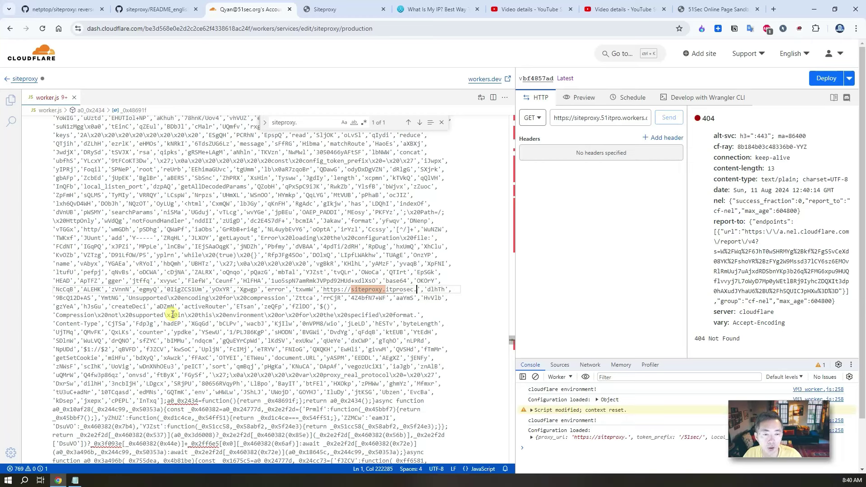
text(rg)
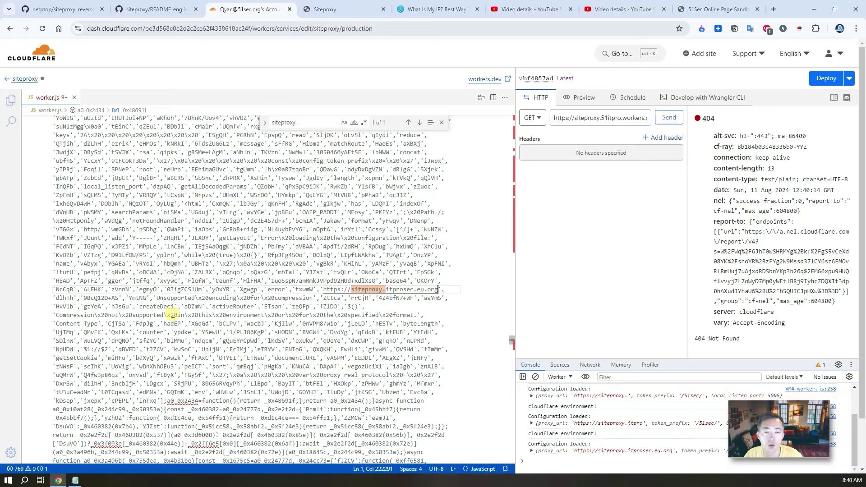
Step: Deploy the updated code and highlight siteproxy.itprosec.eu.org in the save-and-deploy confirmation
shift+click(324, 290)
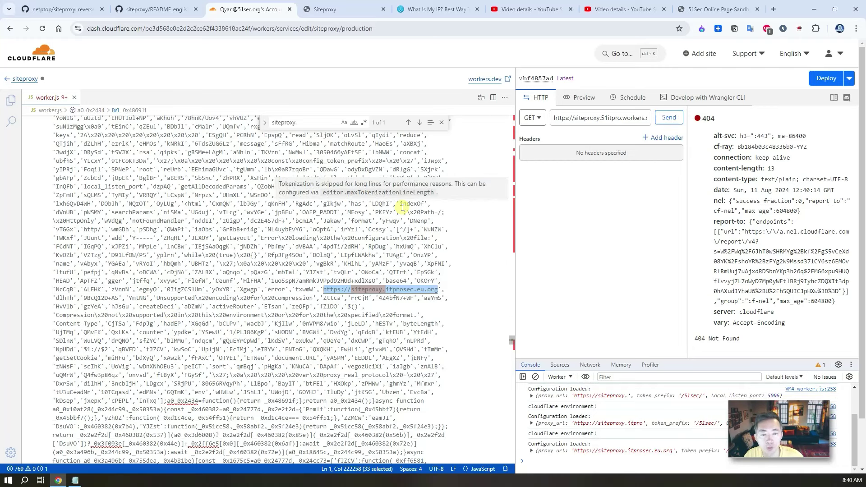
click(825, 77)
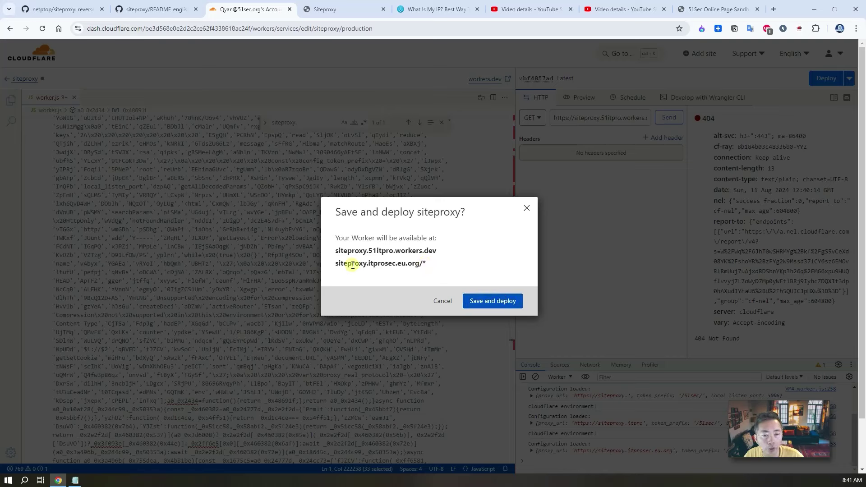
drag(336, 264, 421, 269)
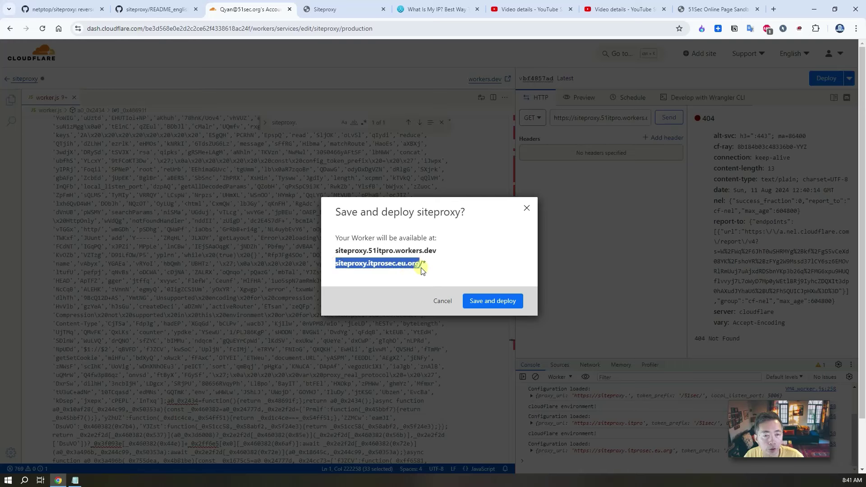